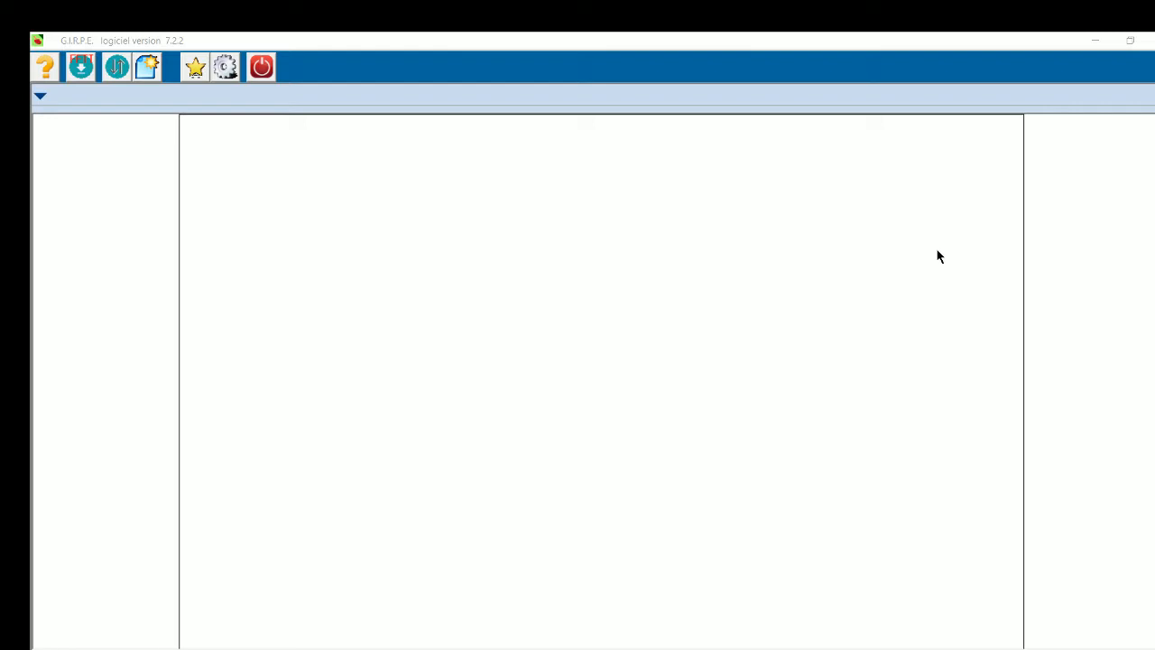
# Step: Load the PAPMR base CD76.gpap for building a binder from pools entered in SPID
pyautogui.click(191, 78)
pyautogui.moveTo(223, 94)
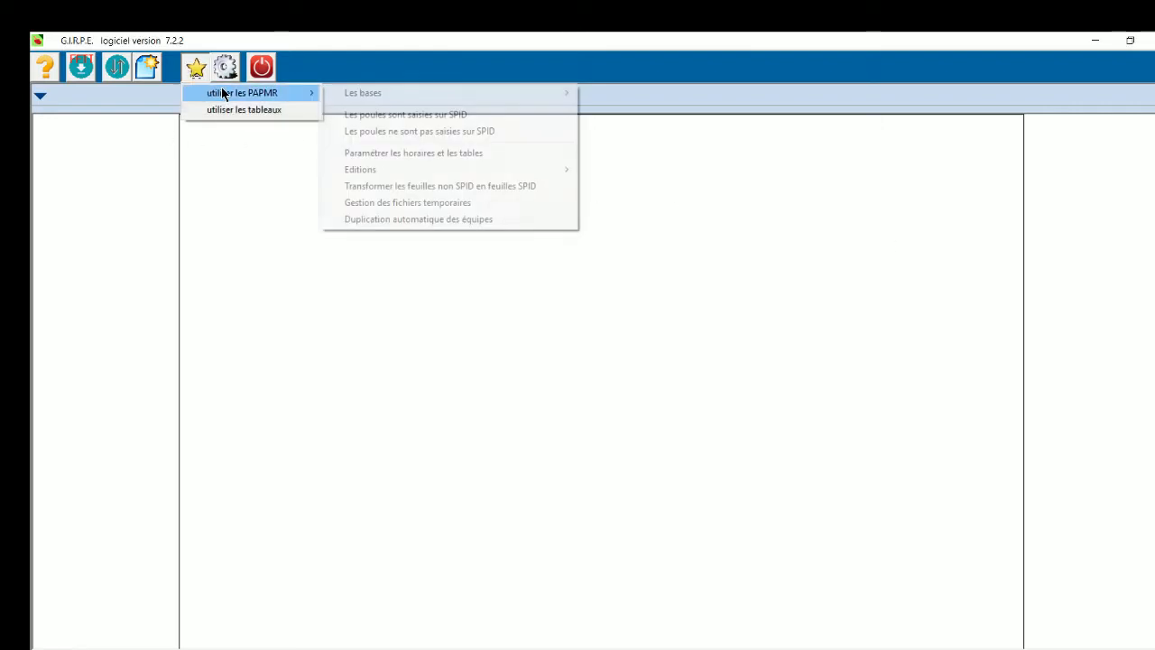
pyautogui.click(406, 117)
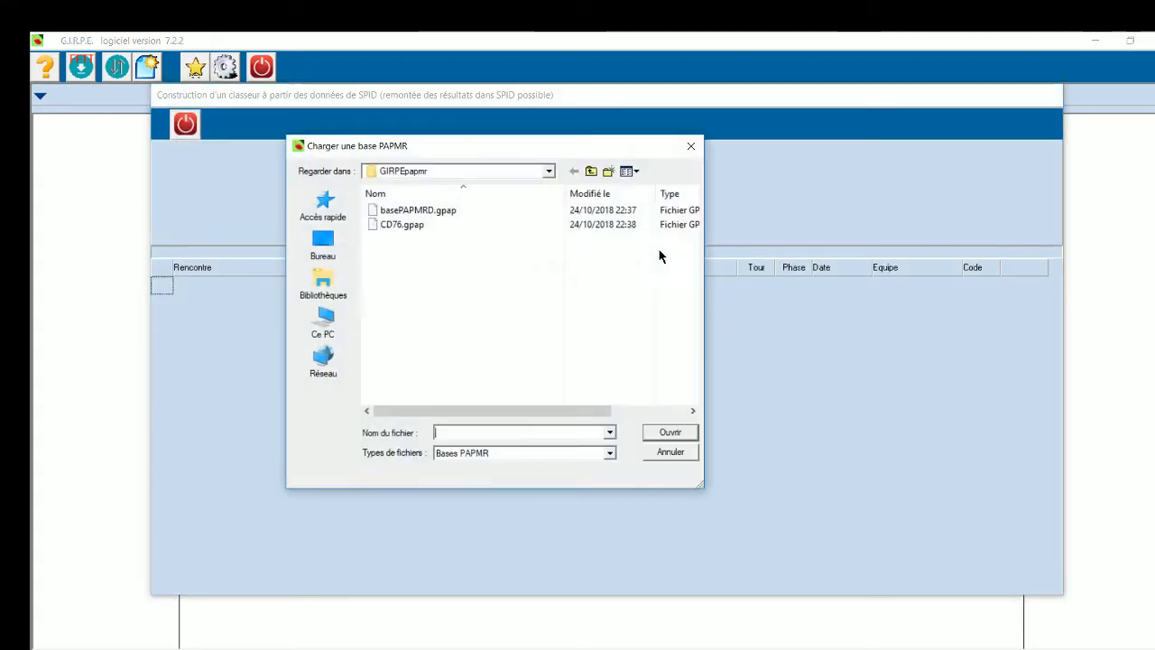
pyautogui.click(434, 224)
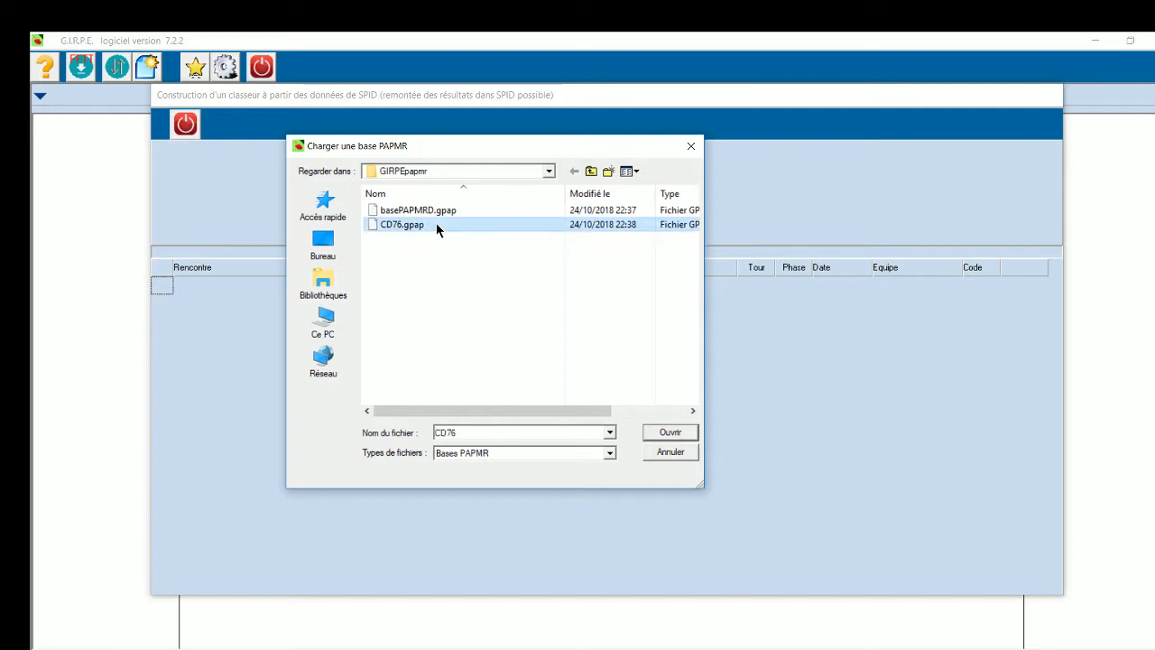
pyautogui.click(670, 432)
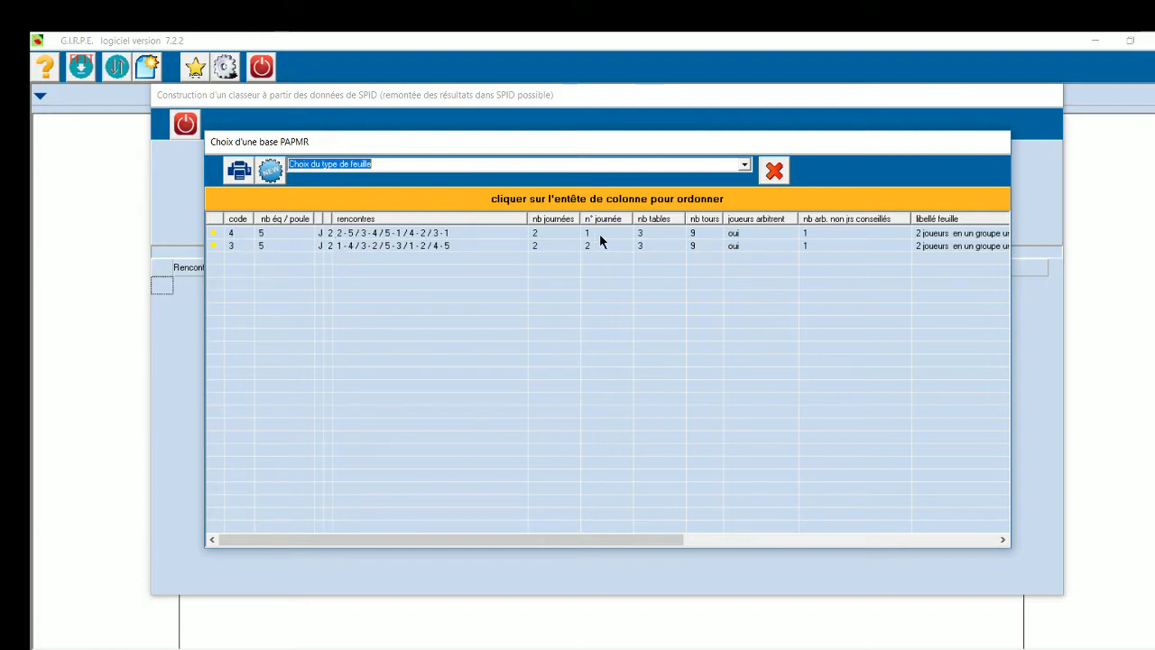
# Step: Choose the five-team PAPMR plan with code 4 for day 1 and assign it the light cyan colour
pyautogui.doubleClick(237, 237)
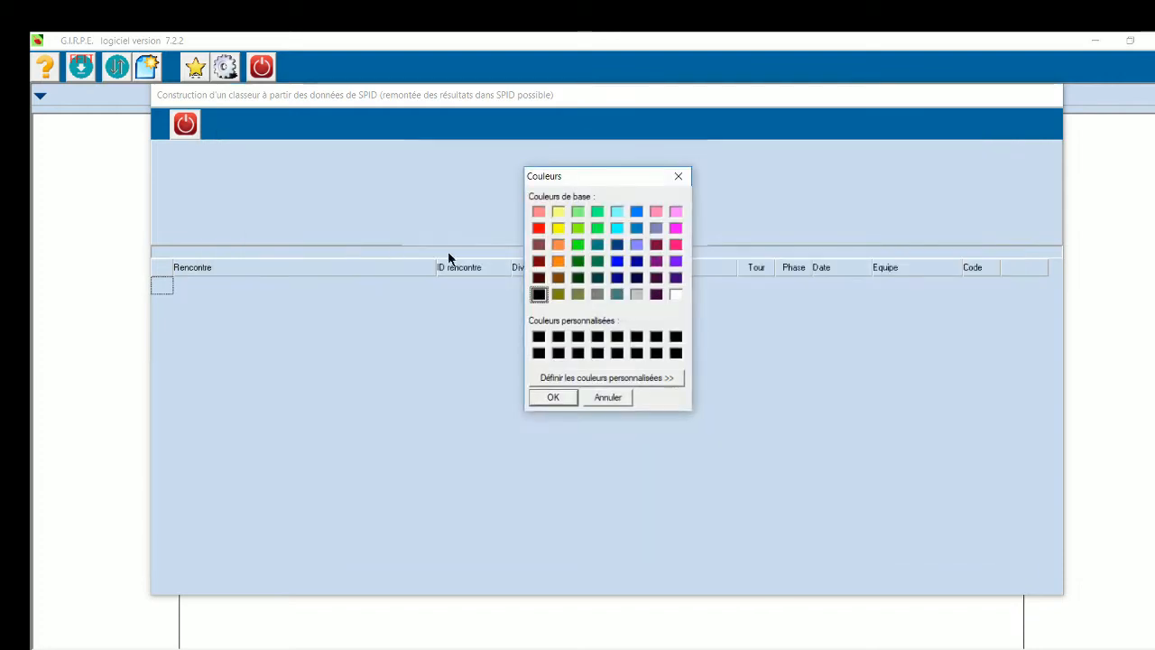
pyautogui.click(617, 212)
pyautogui.click(550, 400)
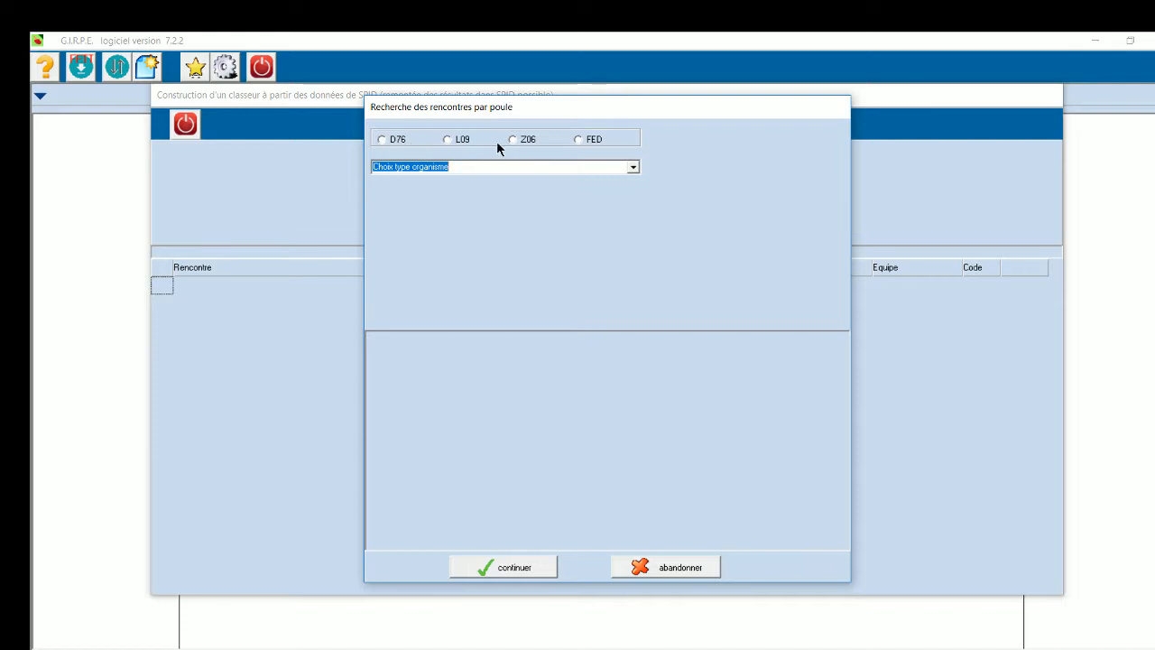
# Step: Search D76 for the CD76TT Test Girpe event's pools and load the matches of ESSAI girpe76 (P1) Poule A
pyautogui.click(382, 140)
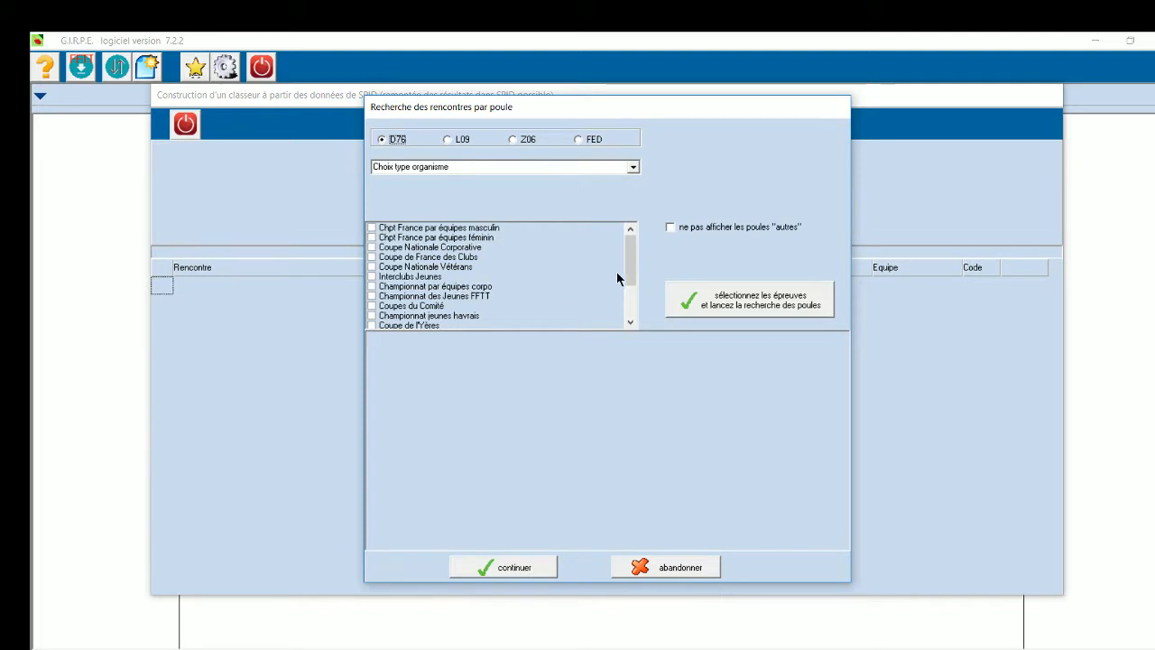
pyautogui.scroll(-2, 632, 261)
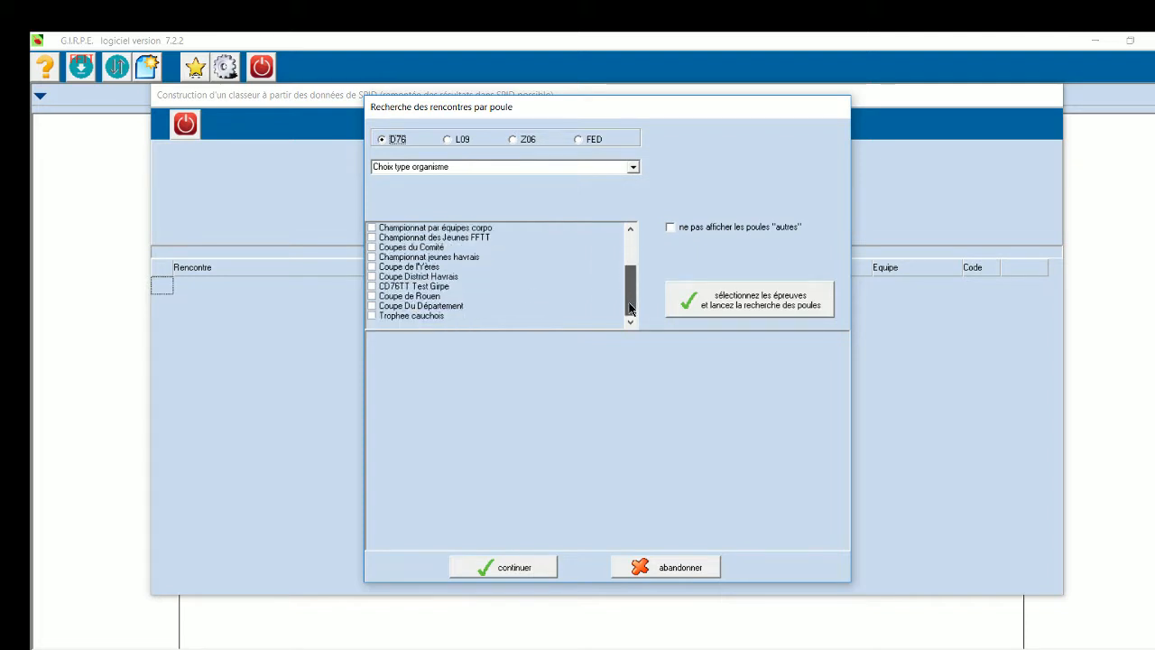
pyautogui.click(372, 285)
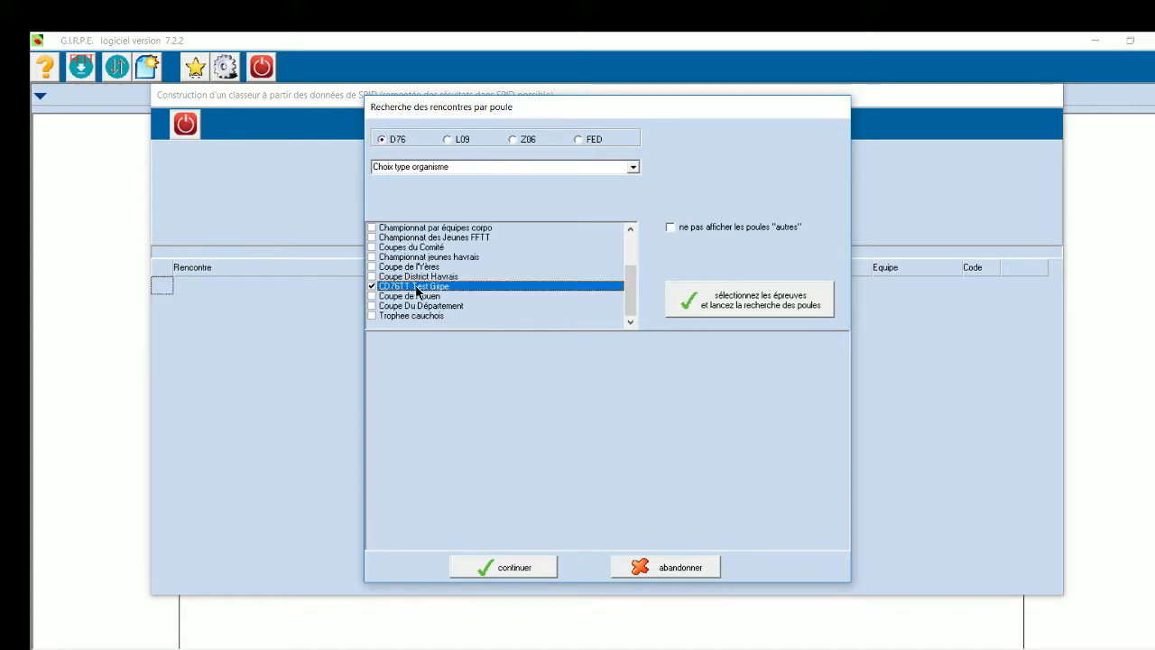
pyautogui.click(756, 297)
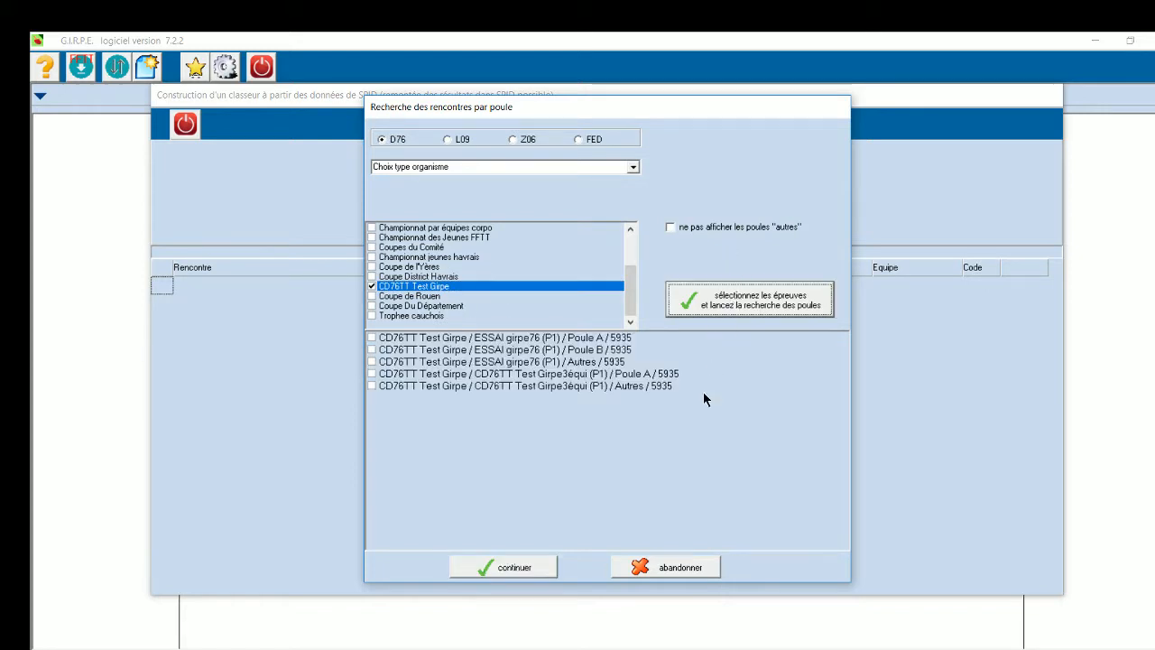
pyautogui.click(371, 337)
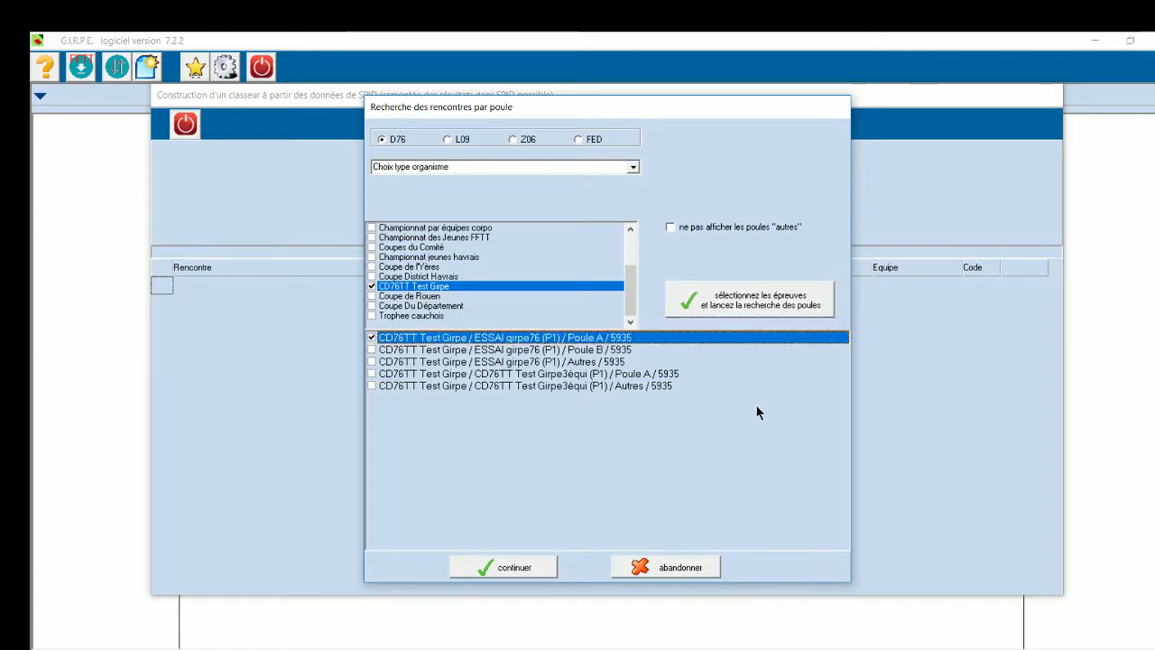
pyautogui.click(524, 573)
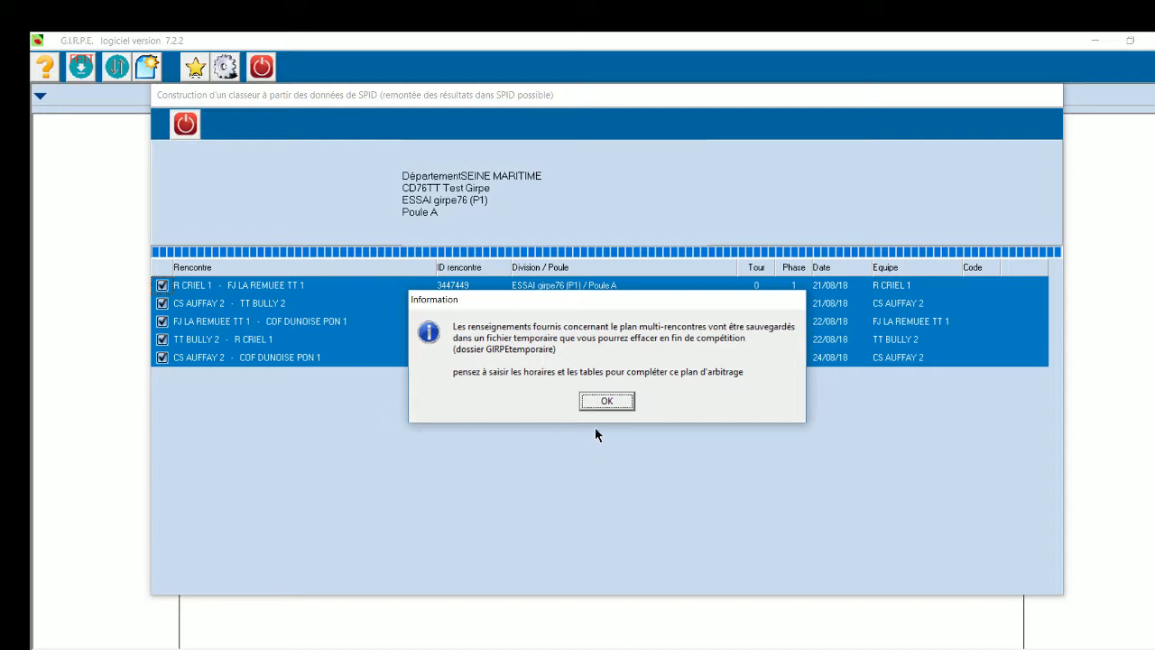
# Step: Save the multi-match plan as POULE1 in the GIRPEtemporaire folder and continue building the binder
pyautogui.click(607, 401)
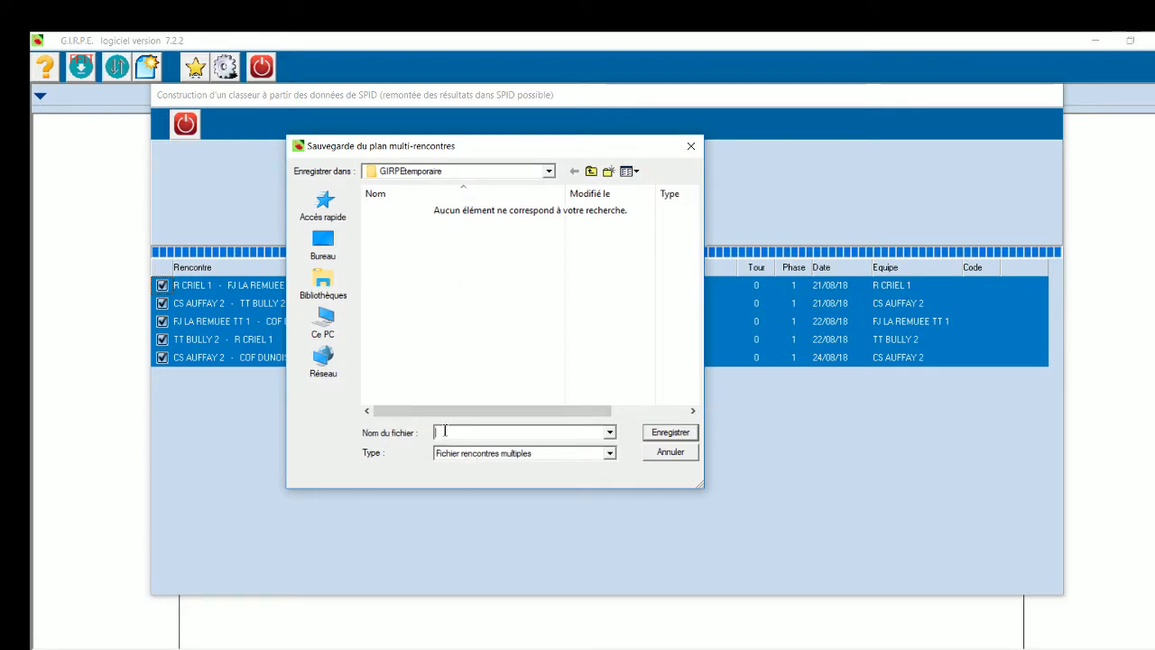
pyautogui.write('P')
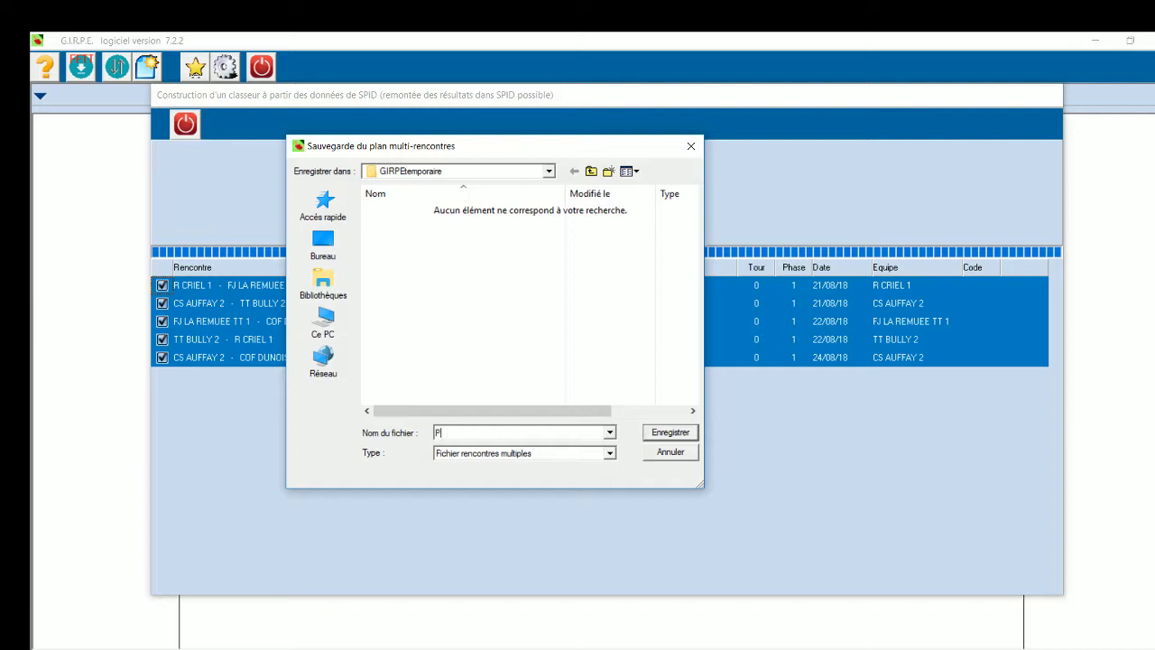
pyautogui.write('OULE1')
pyautogui.click(686, 433)
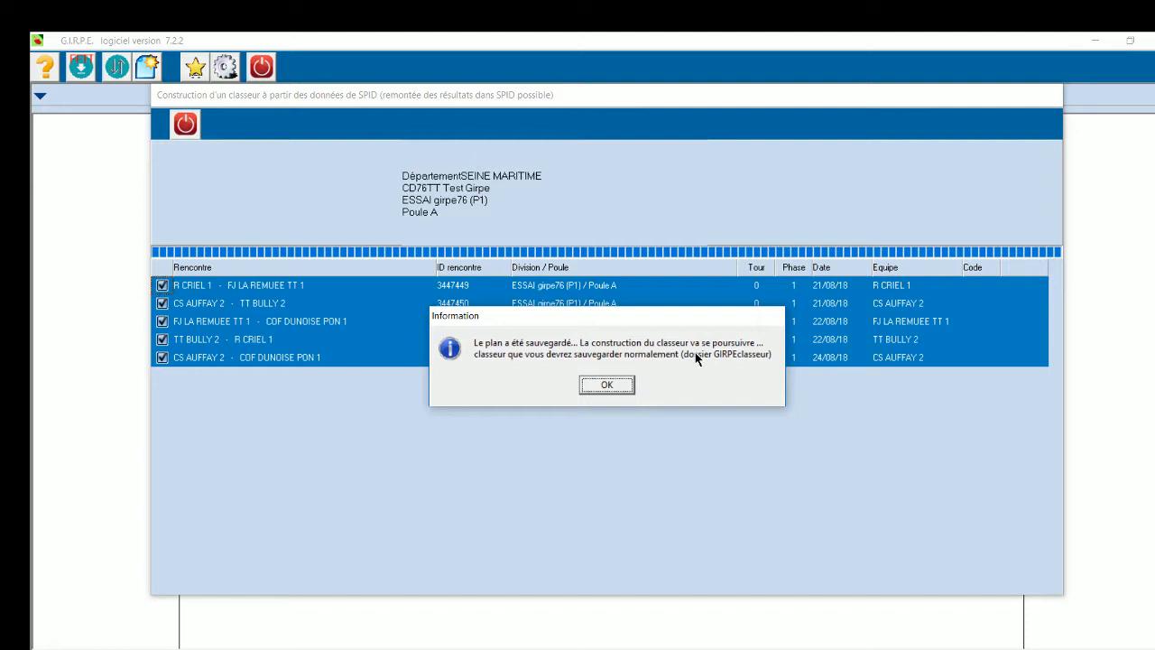
pyautogui.click(608, 383)
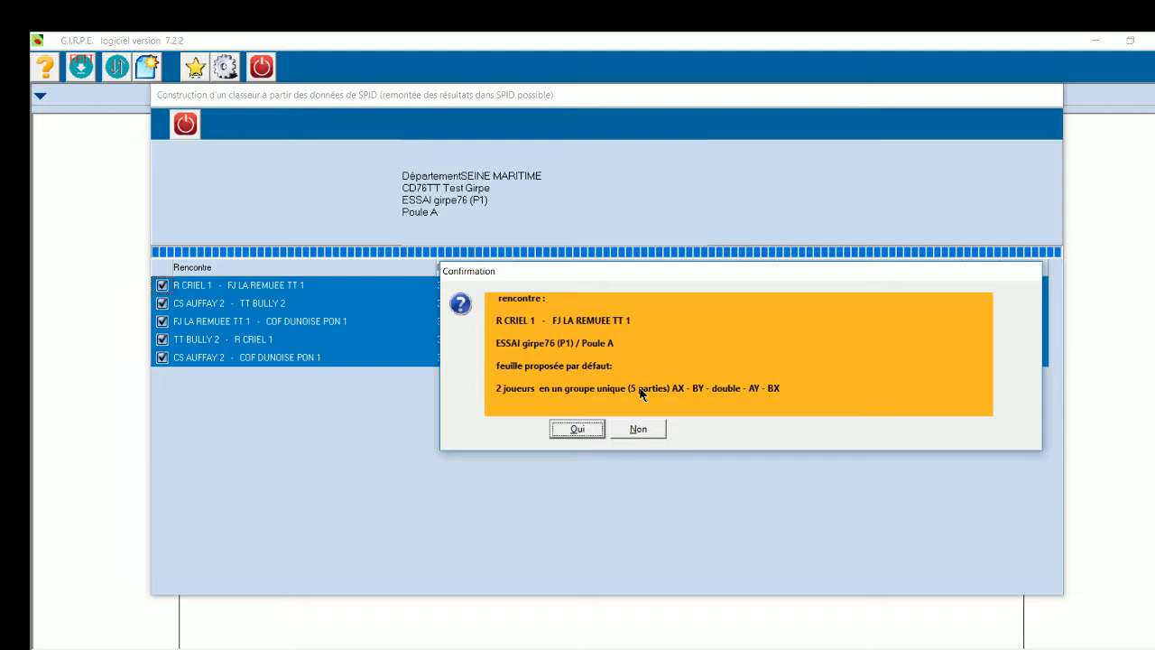
pyautogui.click(578, 430)
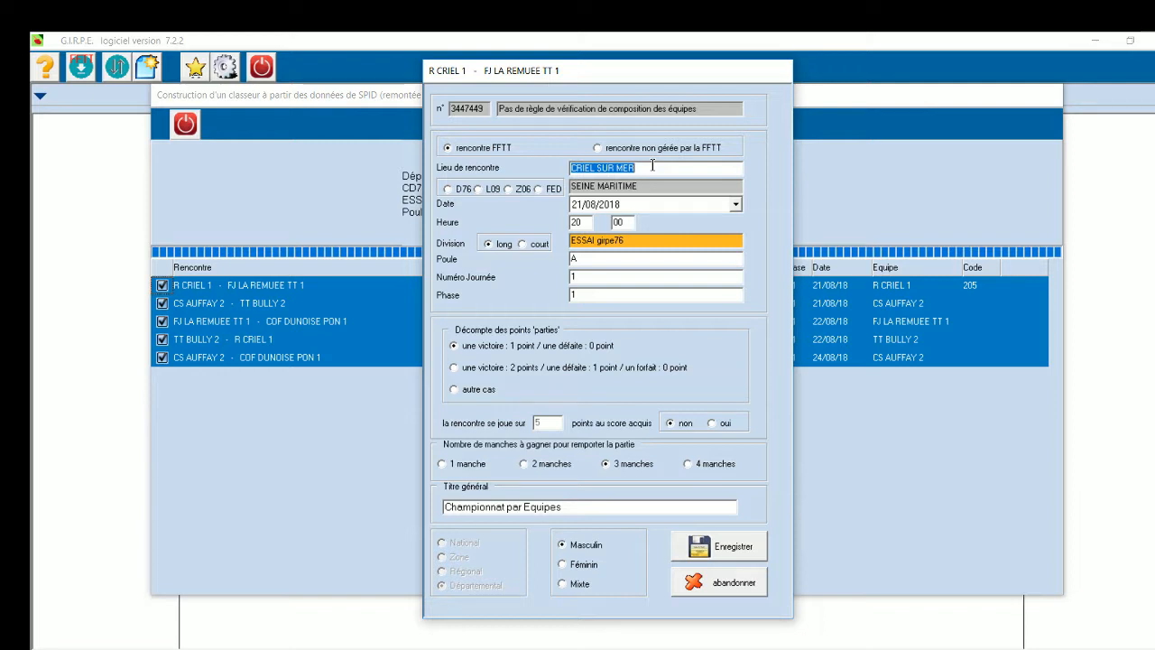
pyautogui.click(703, 551)
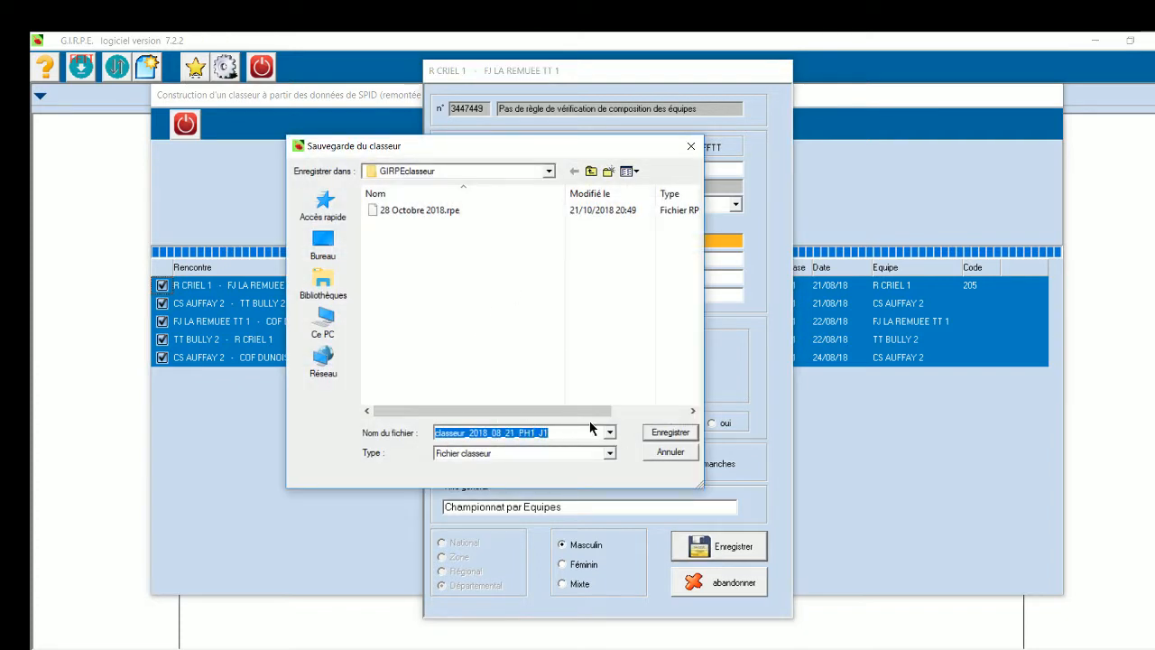
pyautogui.write('ELIT')
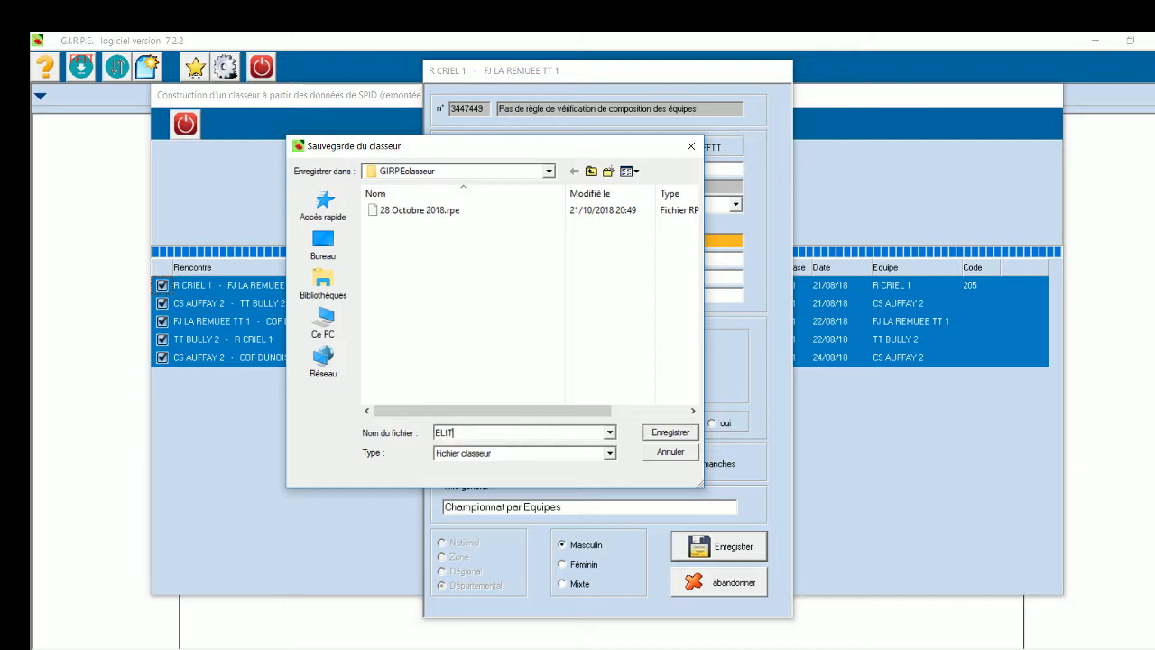
pyautogui.write('E')
pyautogui.click(669, 434)
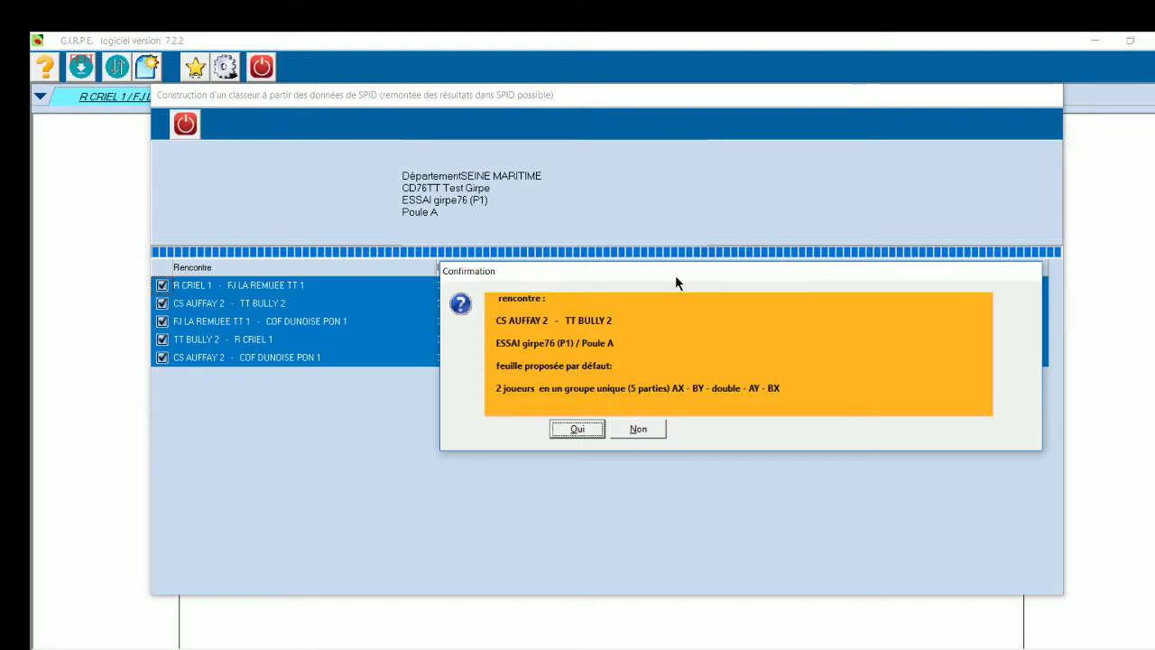
# Step: Accept the default sheets and save the matches CS AUFFAY 2 - TT BULLY 2 and FJ LA REMUEE TT 1 - COF DUNOISE PON 1
pyautogui.moveTo(686, 276); pyautogui.dragTo(498, 287)
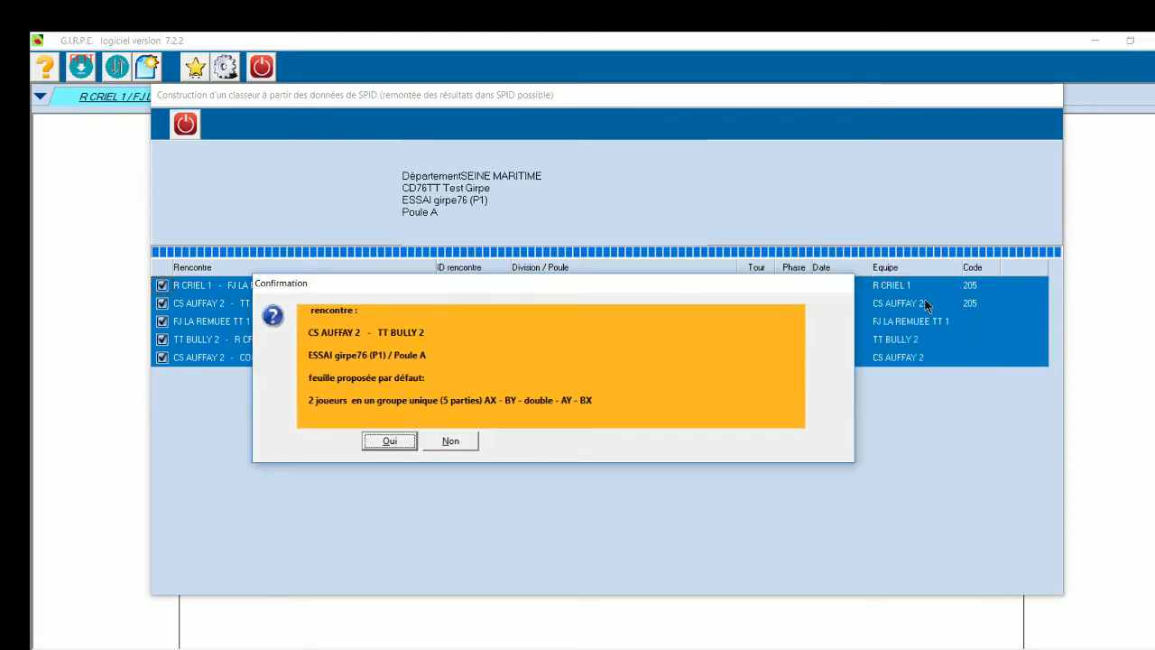
pyautogui.moveTo(598, 284); pyautogui.dragTo(661, 265)
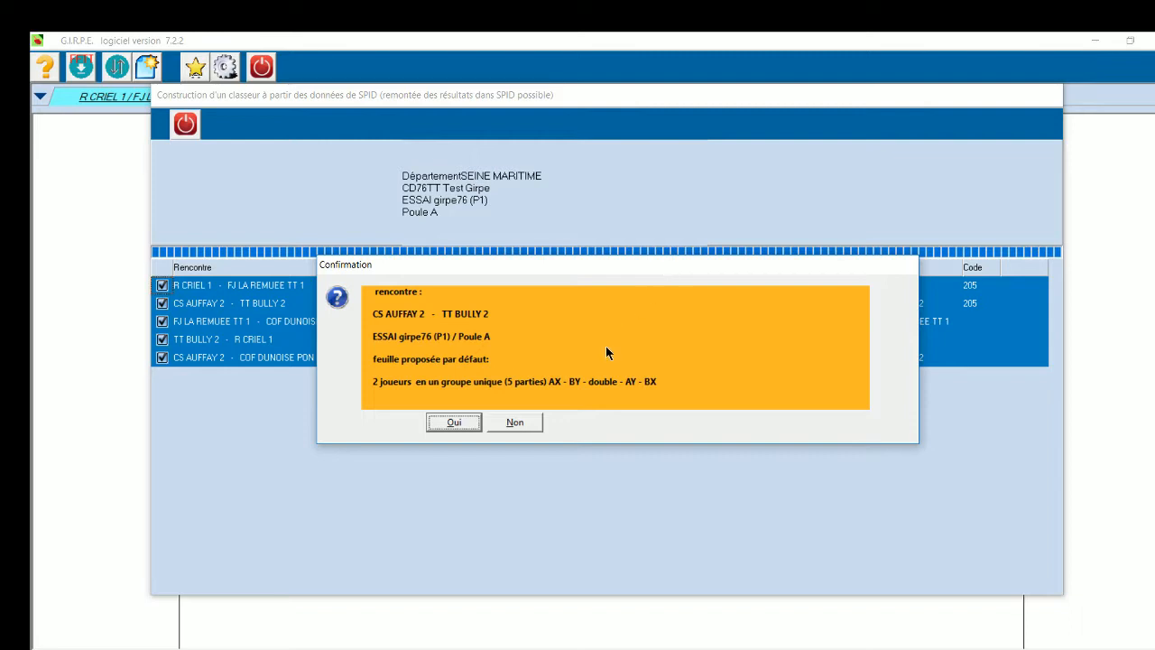
pyautogui.click(454, 422)
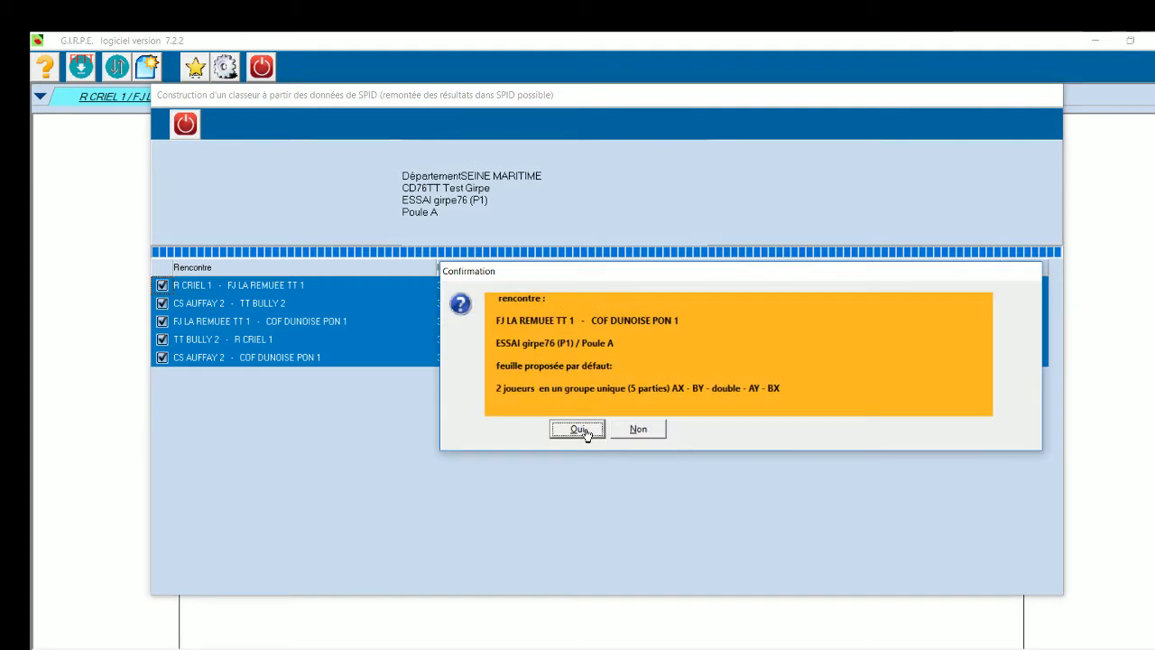
pyautogui.click(578, 430)
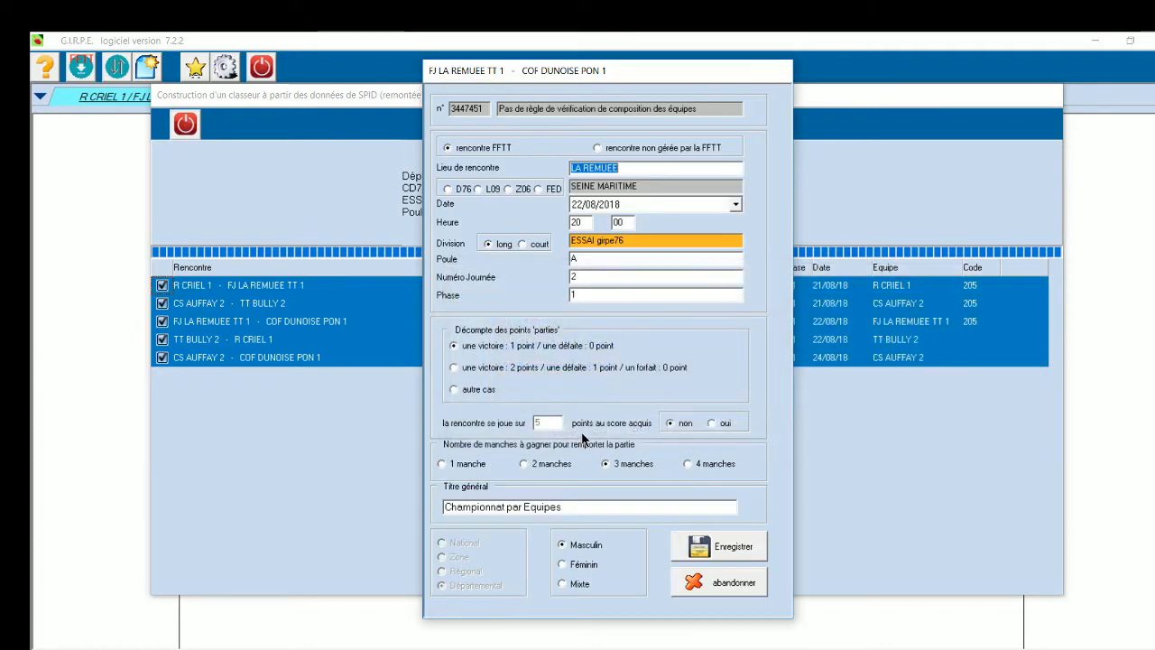
pyautogui.click(715, 547)
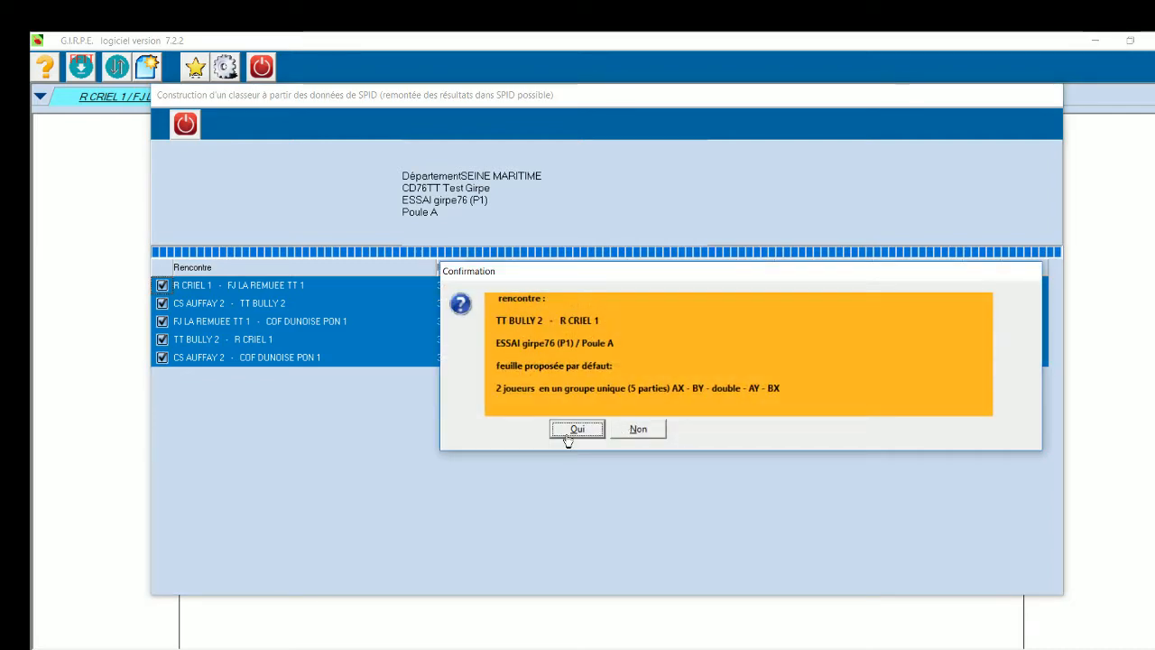
# Step: Accept the default sheets and save TT BULLY 2 - R CRIEL 1 and CS AUFFAY 2 - COF DUNOISE PON 1 to complete the binder
pyautogui.click(567, 436)
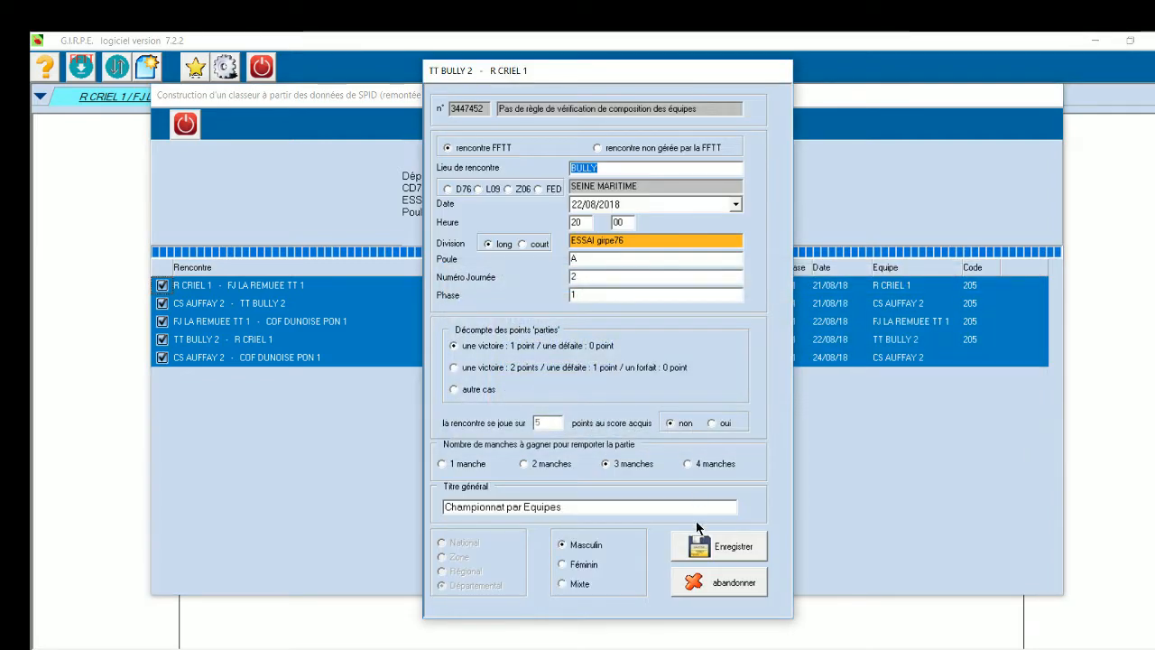
pyautogui.click(699, 544)
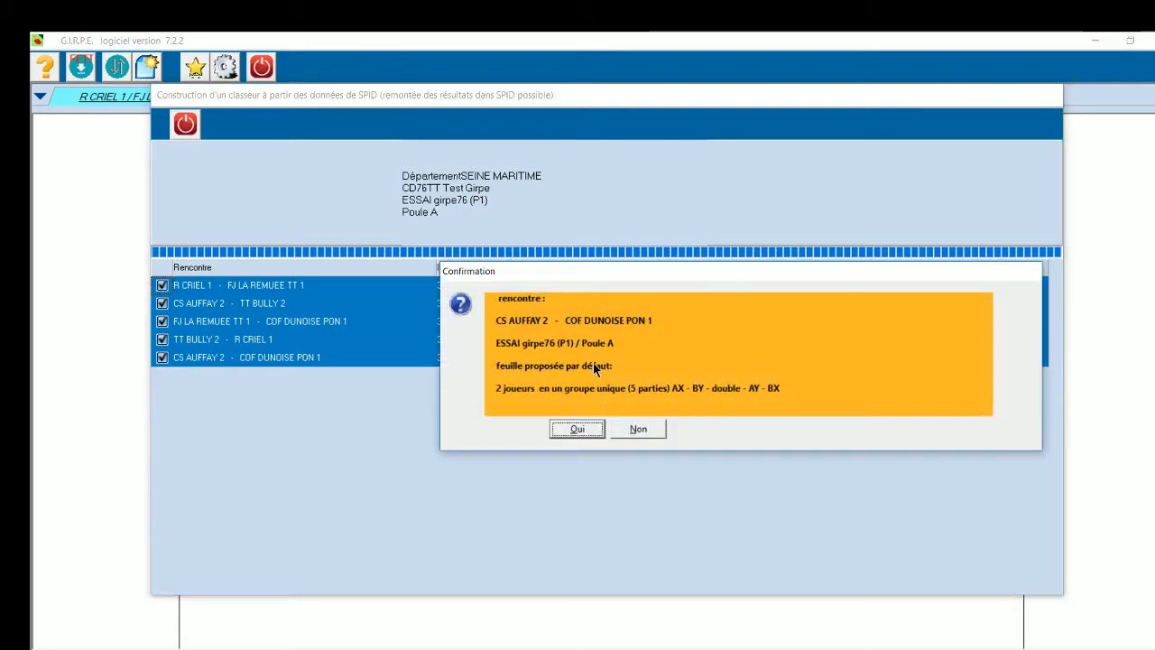
pyautogui.click(578, 430)
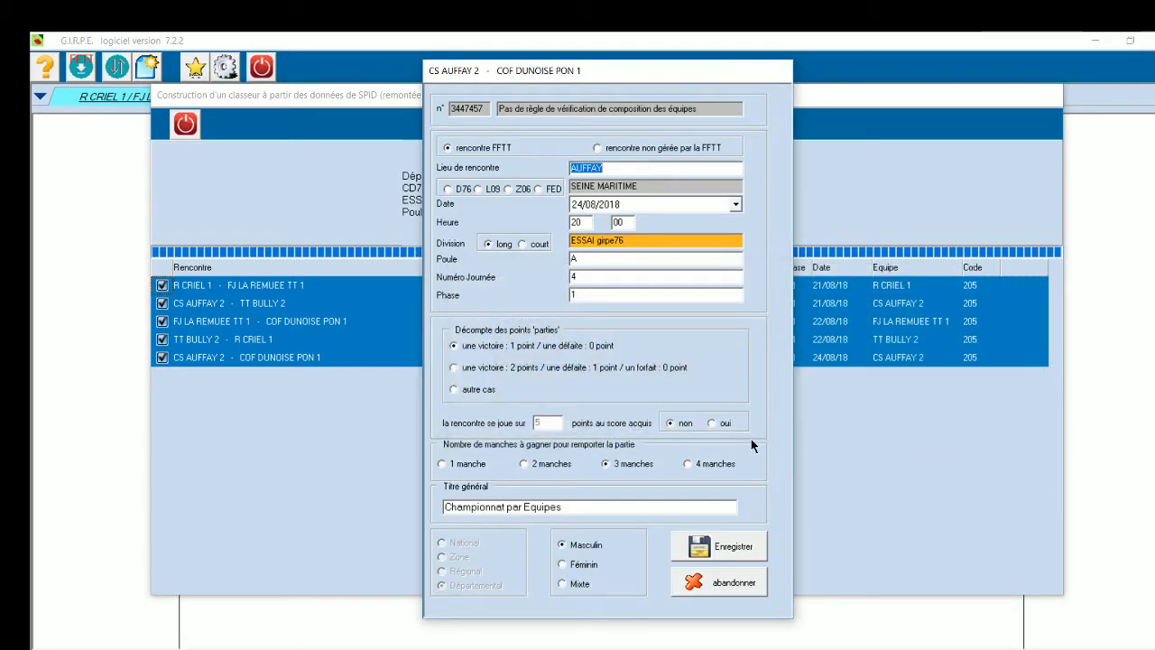
pyautogui.click(733, 543)
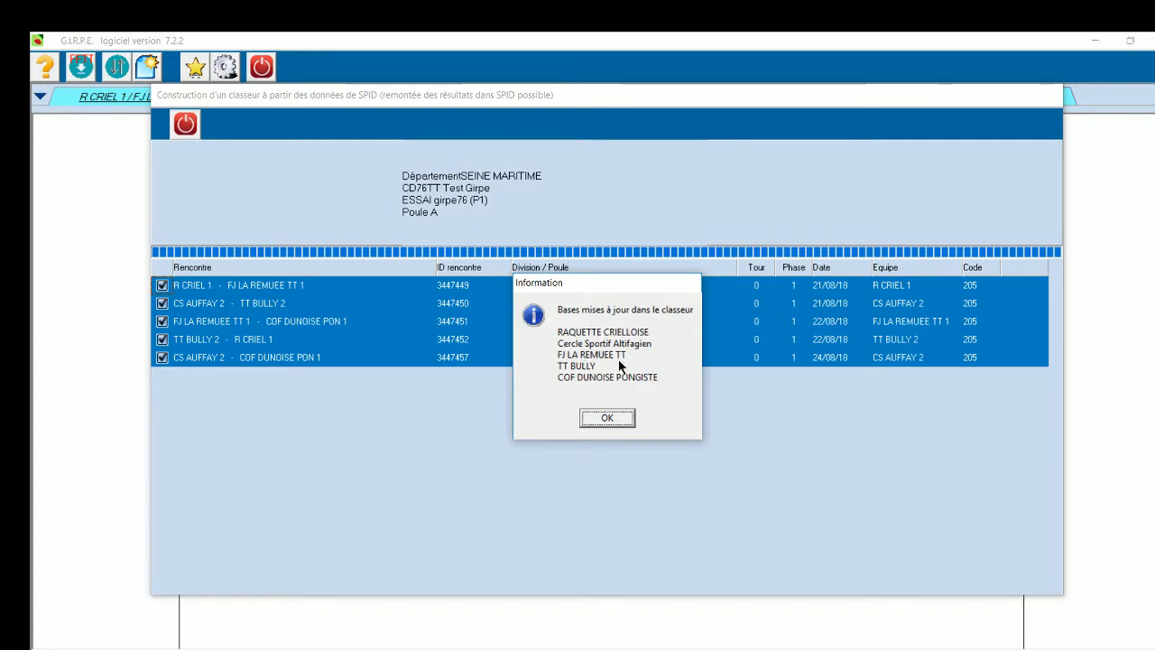
pyautogui.click(608, 418)
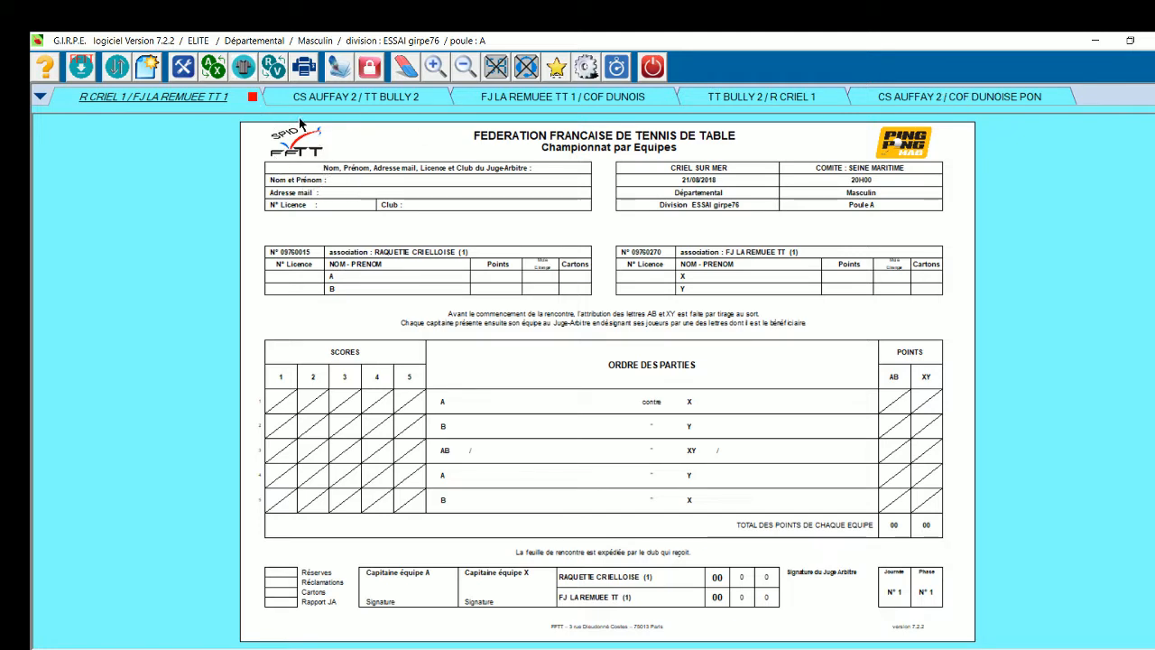
pyautogui.click(445, 187)
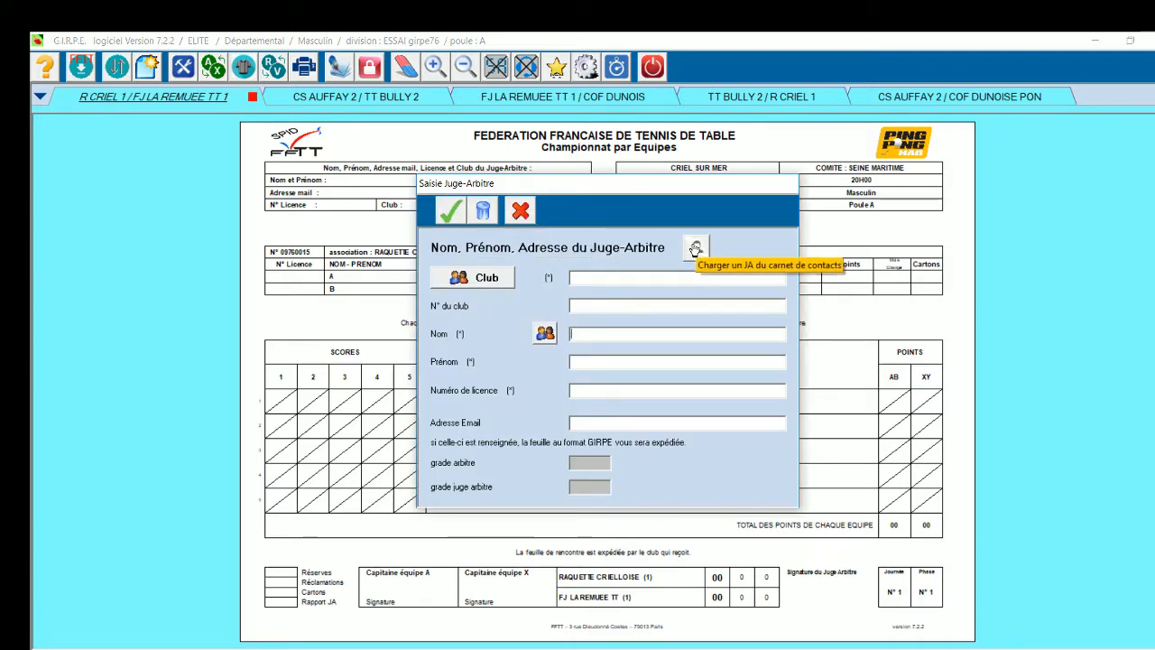
pyautogui.click(695, 249)
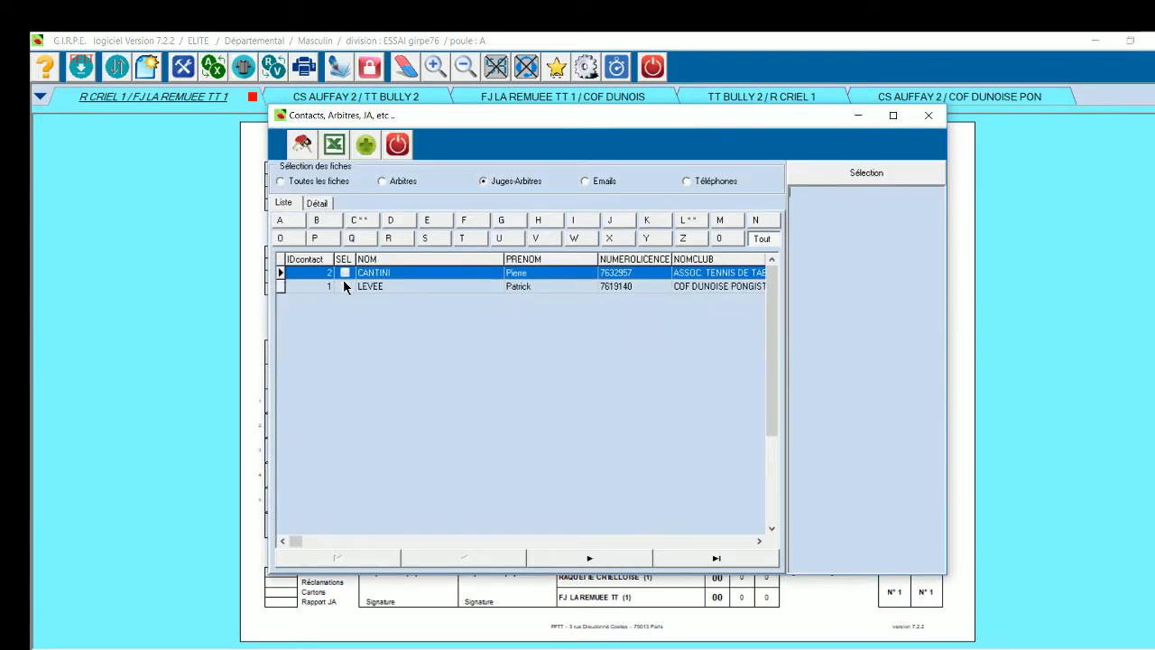
pyautogui.click(344, 273)
pyautogui.click(398, 145)
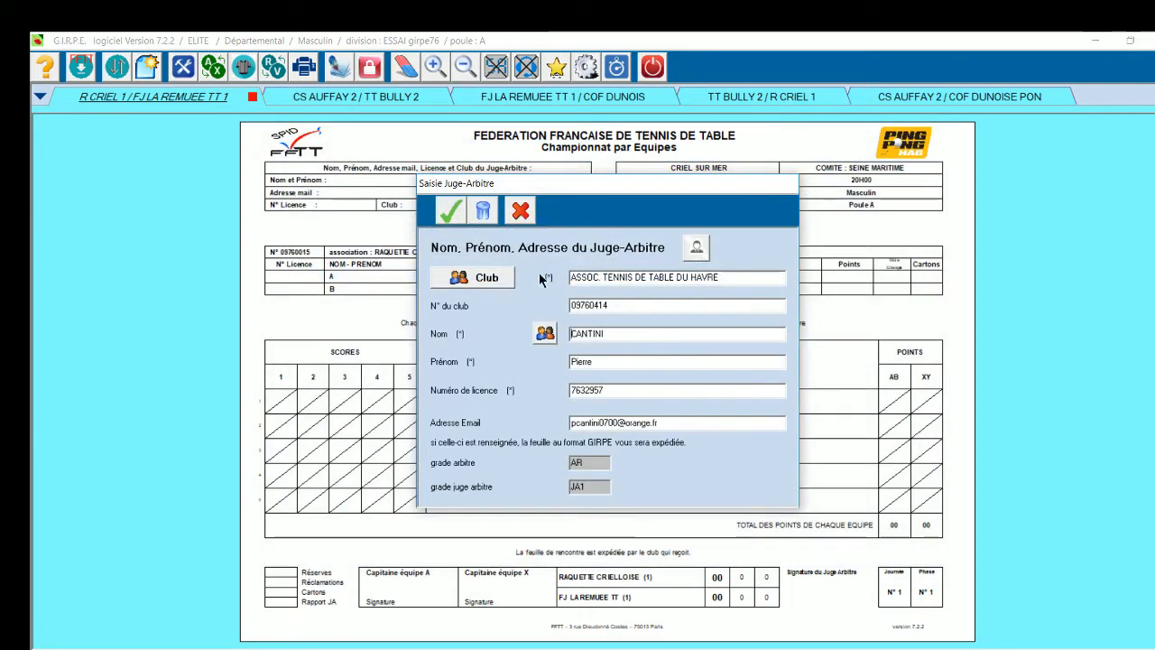
pyautogui.click(520, 211)
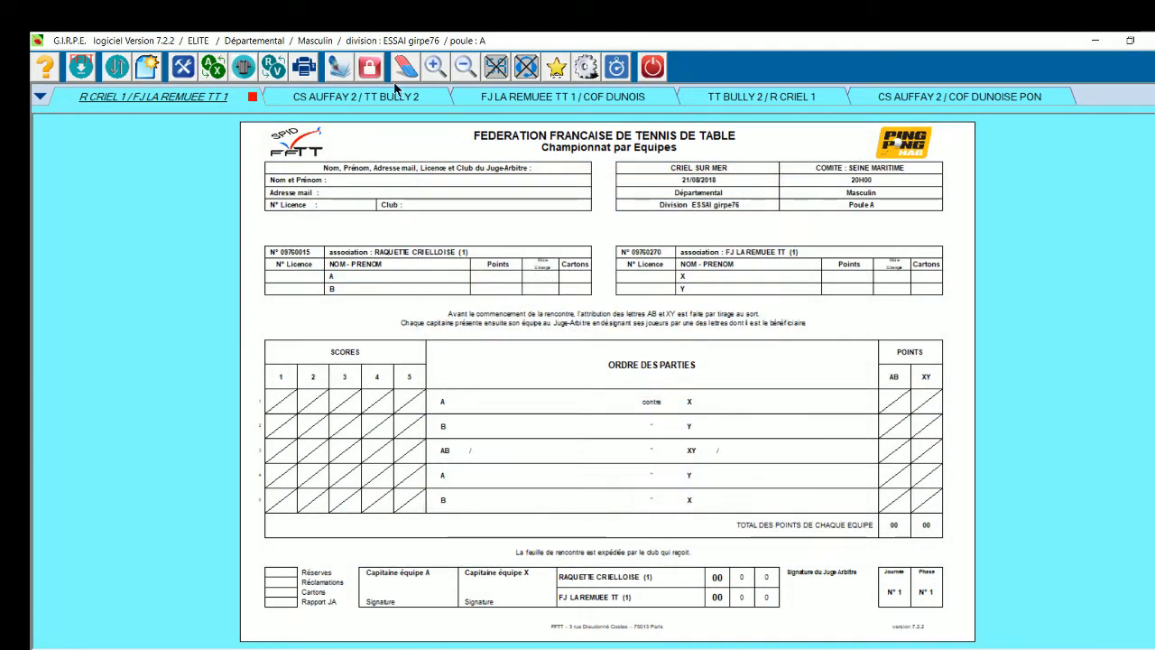
# Step: Fill in the judge-referee on the R CRIEL 1 / FJ LA REMUEE TT 1 sheet with the saved contact from ASSOC. TENNIS DE TABLE DU HAVRE
pyautogui.click(443, 205)
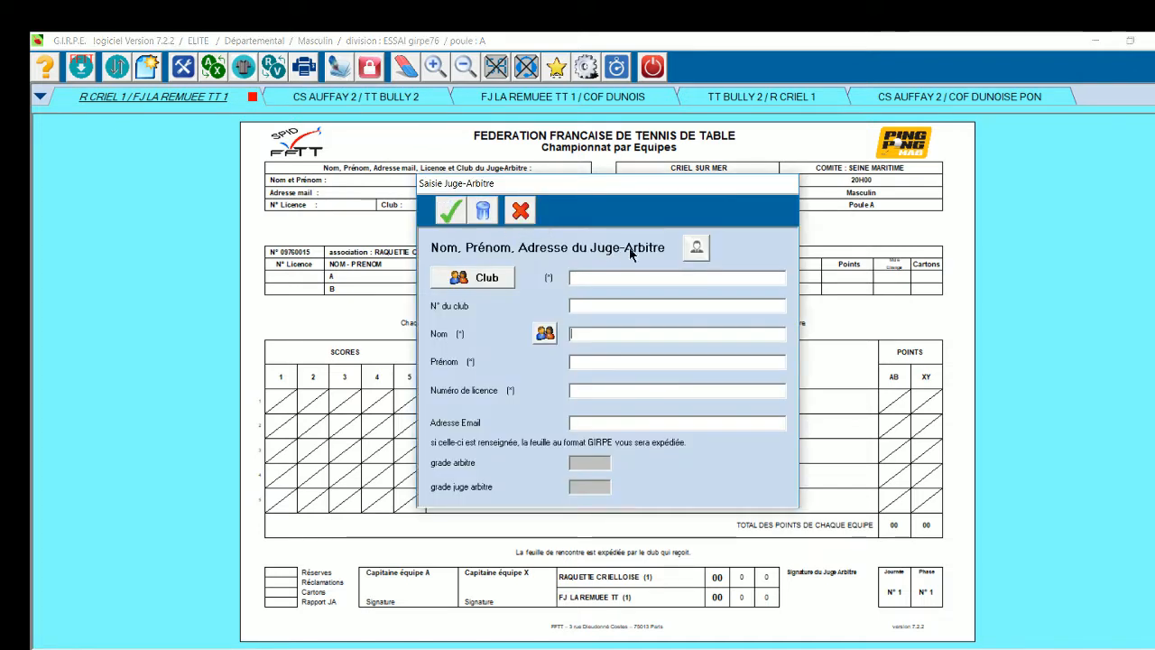
pyautogui.click(696, 247)
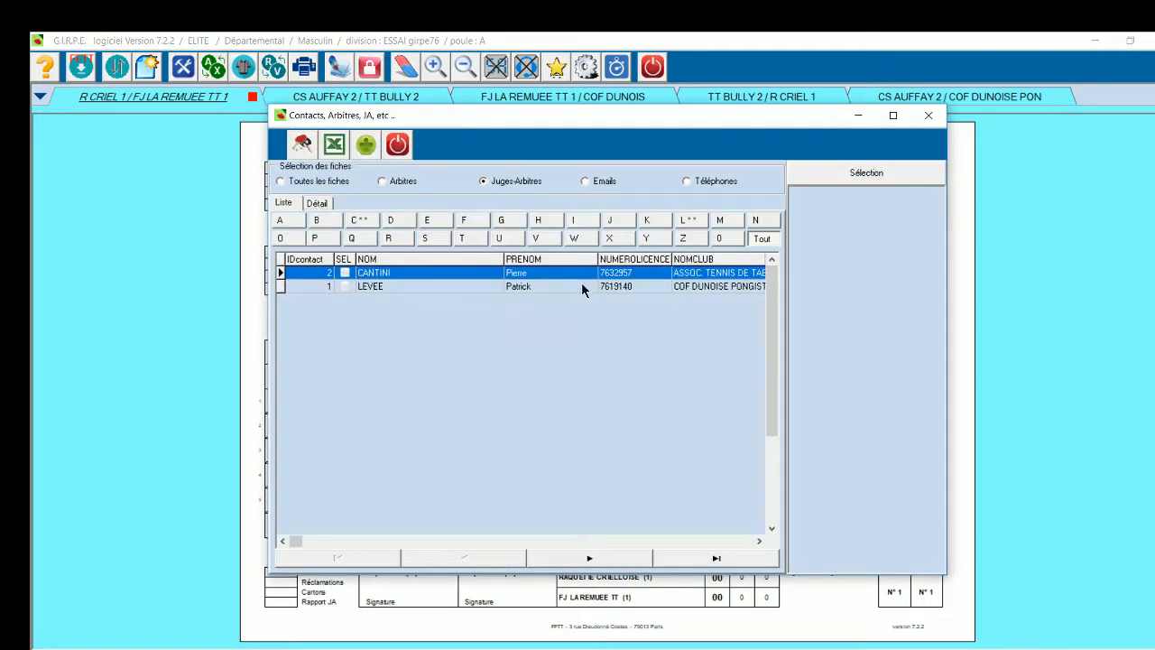
pyautogui.click(344, 272)
pyautogui.click(400, 144)
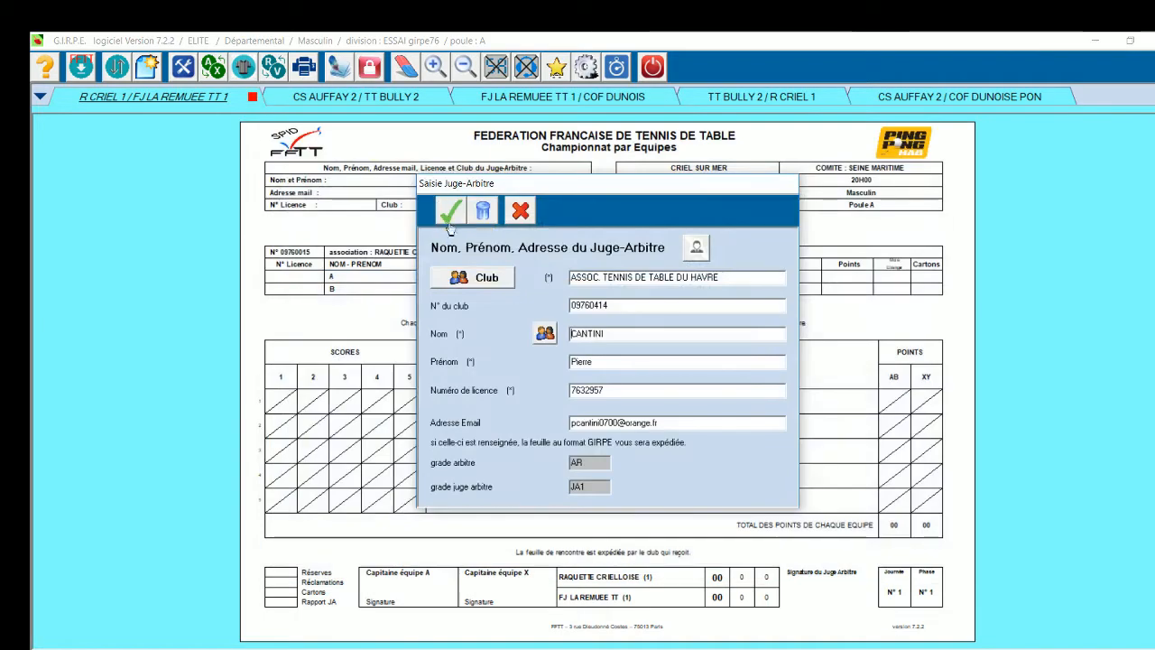
pyautogui.click(449, 221)
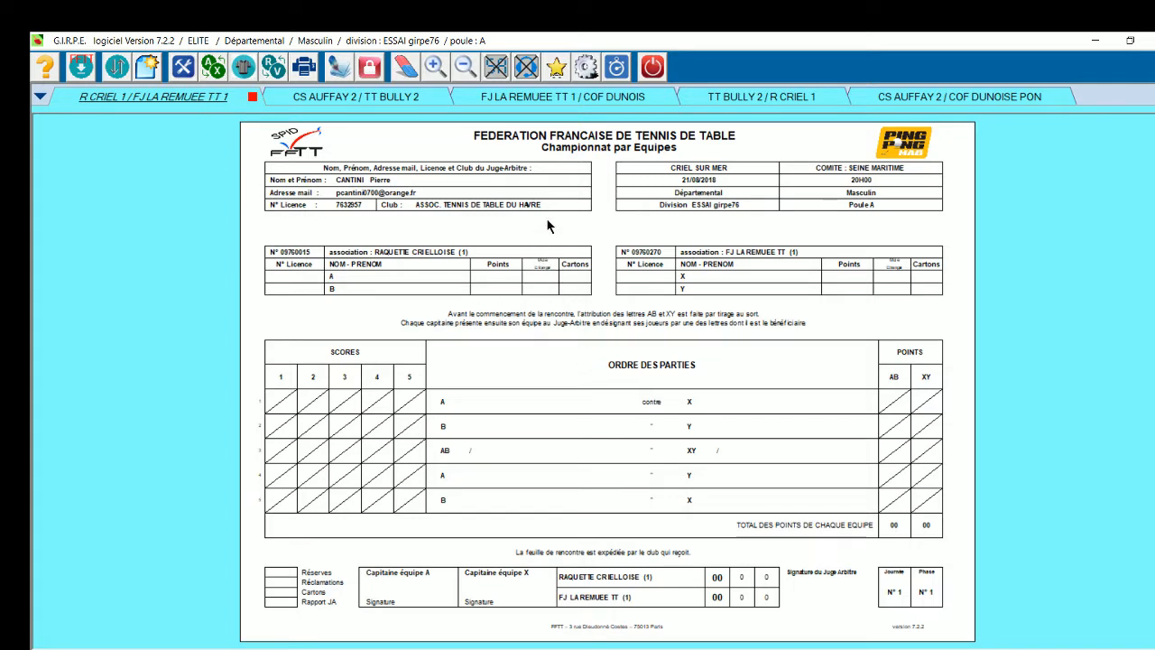
# Step: Set the match location to LE HAVRE, the category to Mixte and the general title to Championnat Jeunes par Equipes, and save
pyautogui.doubleClick(737, 180)
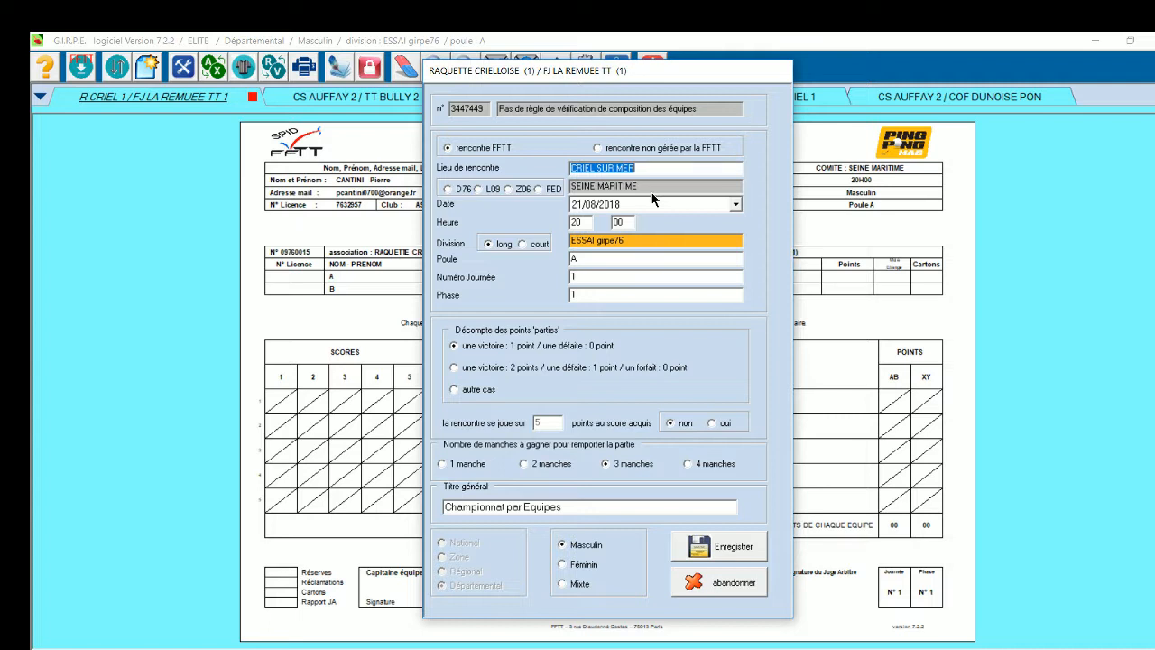
pyautogui.write('LE H')
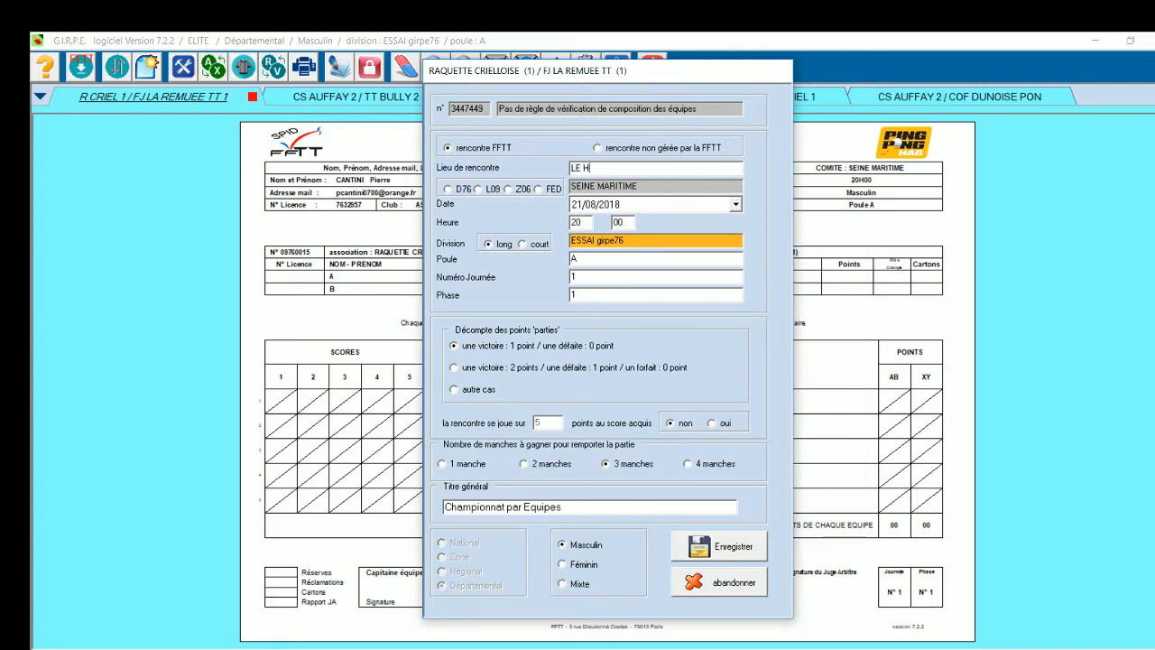
pyautogui.write('AVRE')
pyautogui.click(563, 584)
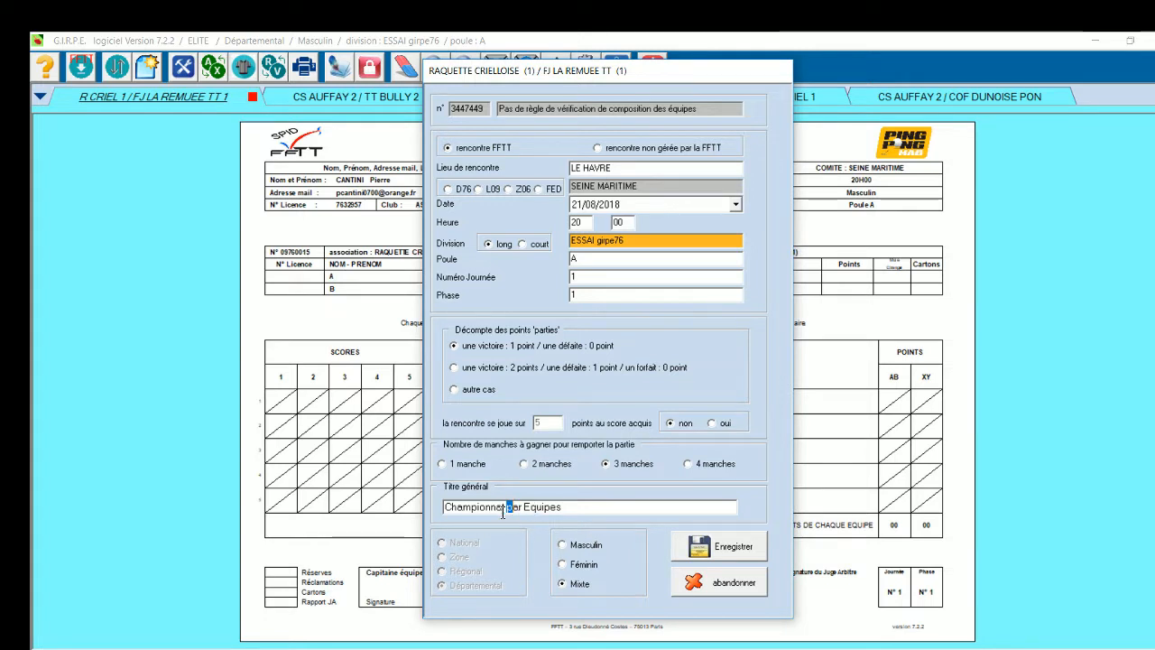
pyautogui.click(505, 508)
pyautogui.write('Jeunes')
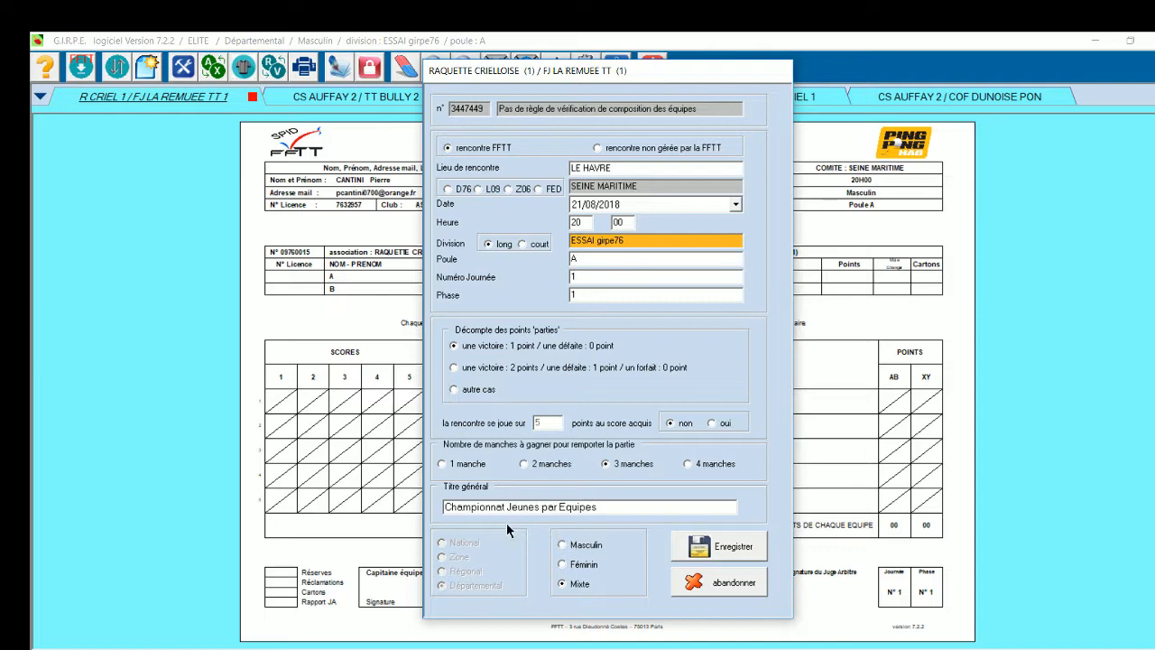
pyautogui.click(719, 552)
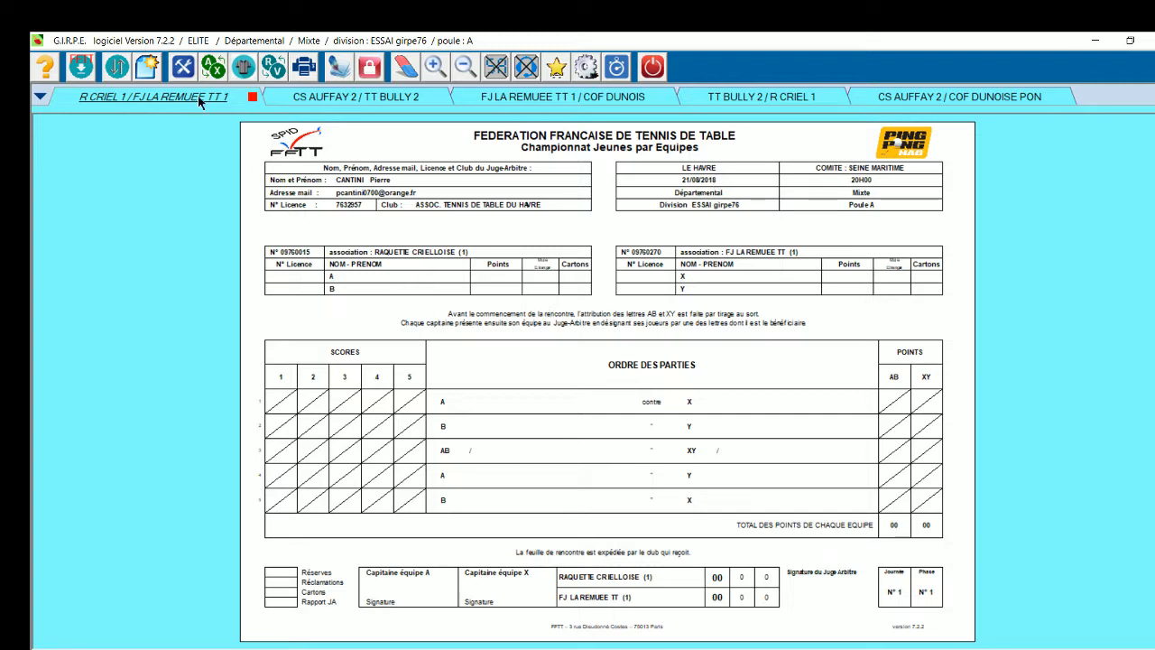
# Step: Enter players A and B for RAQUETTE CRIELLOISE from the club's licensees, make player B captain and validate the team
pyautogui.doubleClick(421, 275)
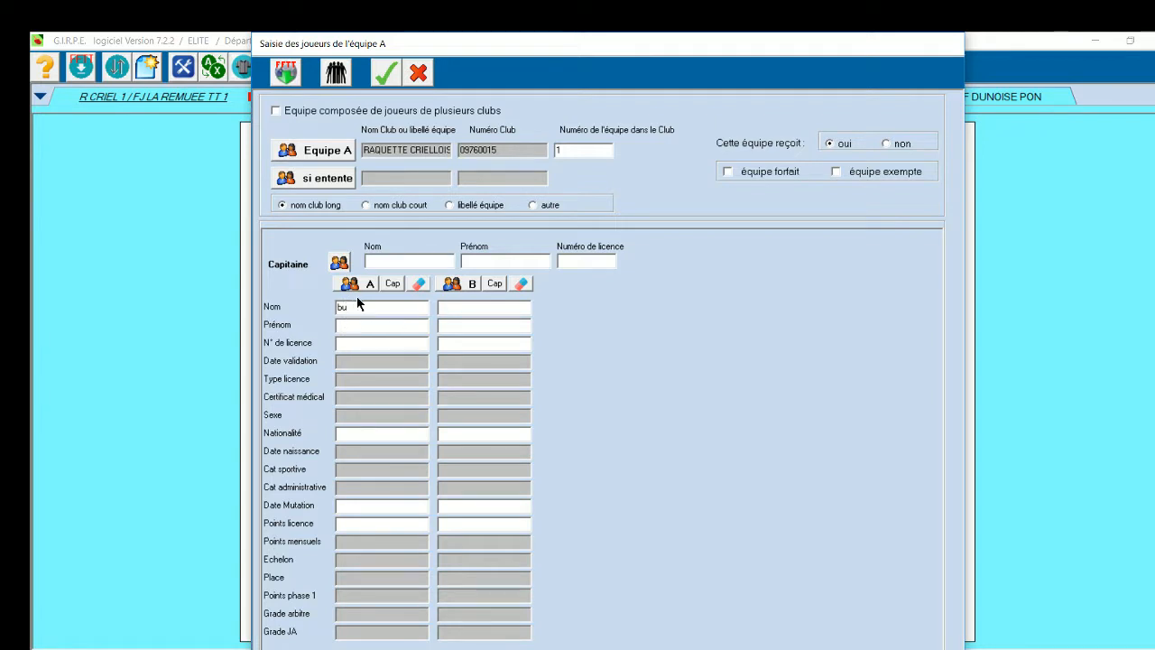
pyautogui.press('Return')
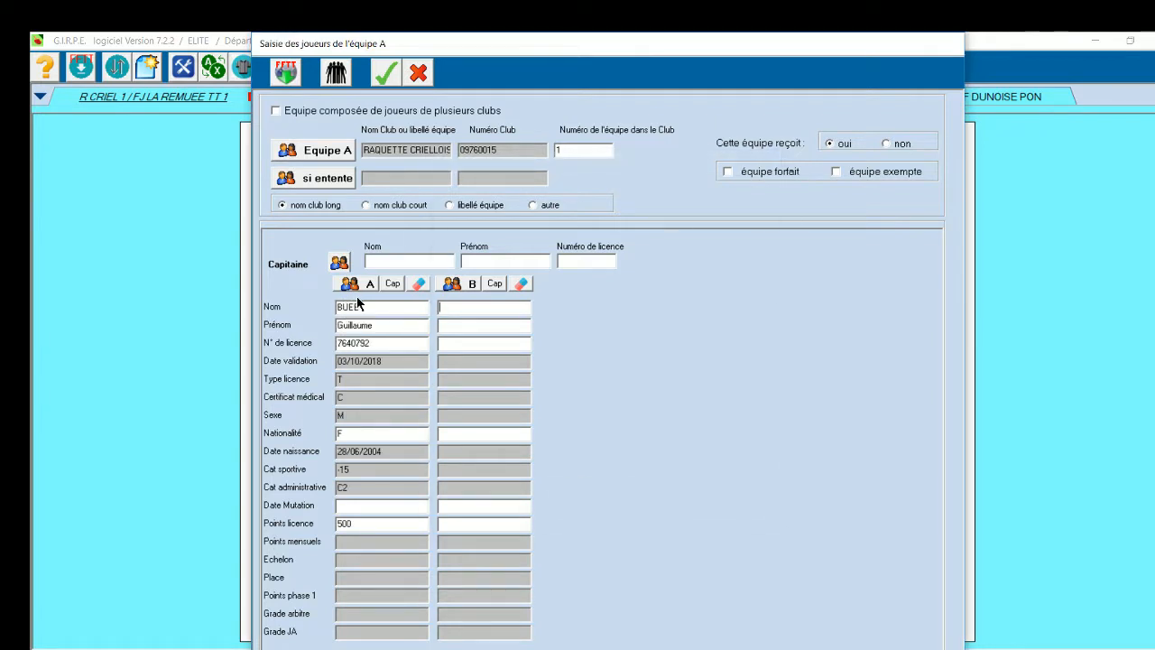
pyautogui.rightClick(448, 288)
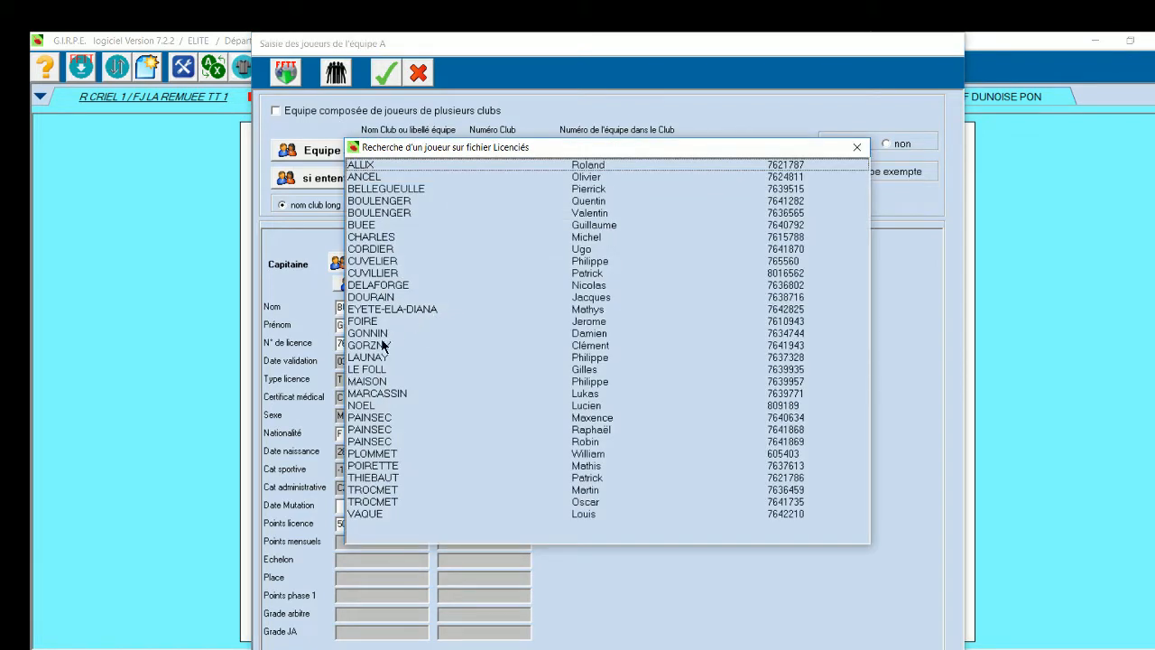
pyautogui.doubleClick(381, 332)
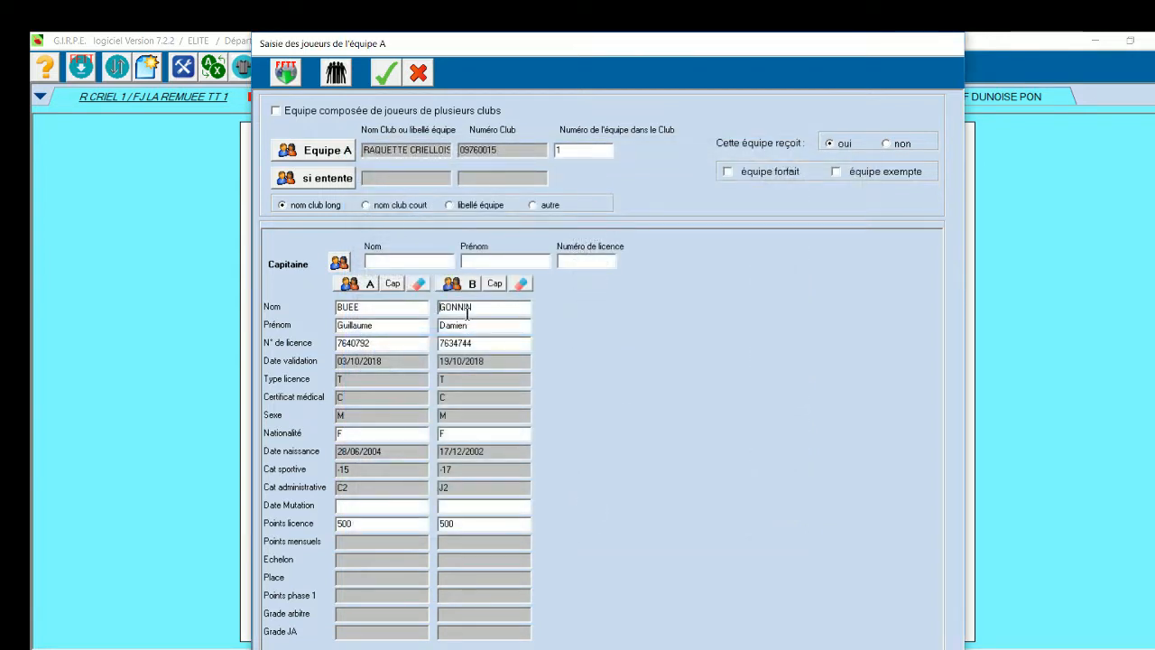
pyautogui.click(495, 284)
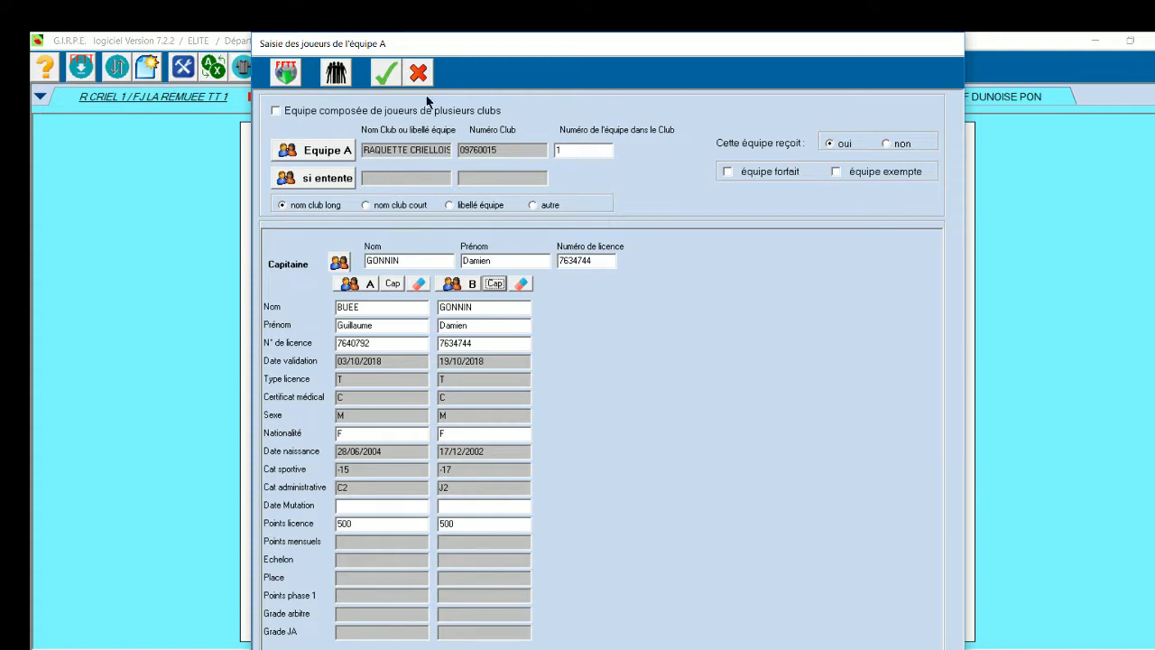
pyautogui.click(385, 72)
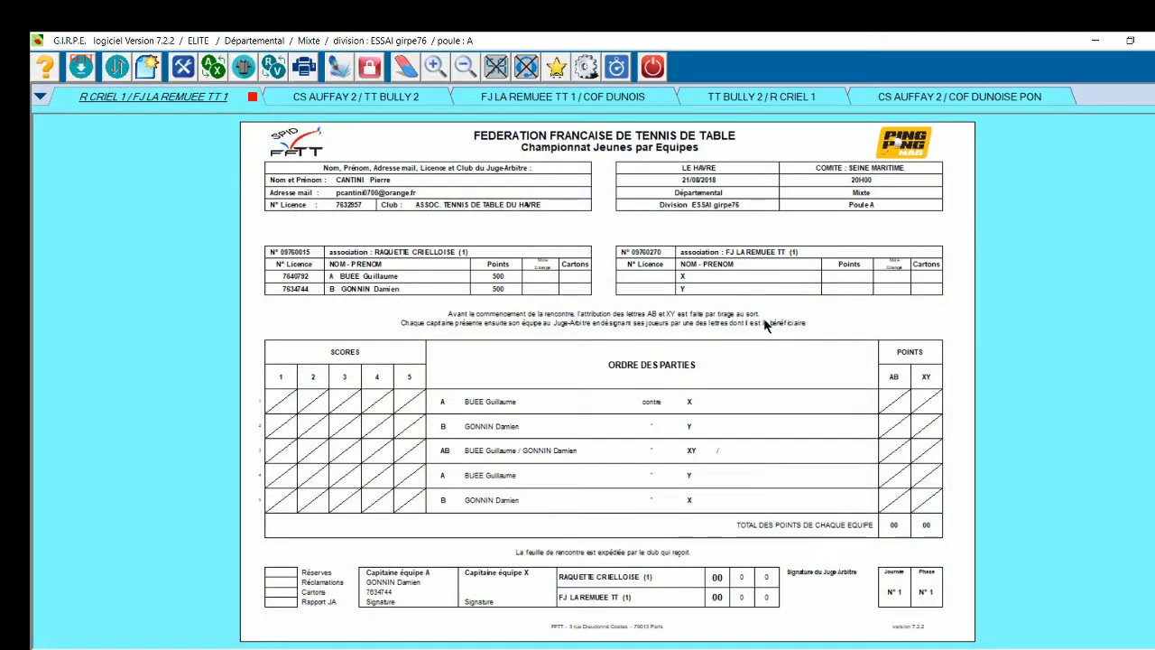
# Step: Enter players X and Y for FJ LA REMUEE TT from the club's licensees, make player X captain and validate the team
pyautogui.click(761, 276)
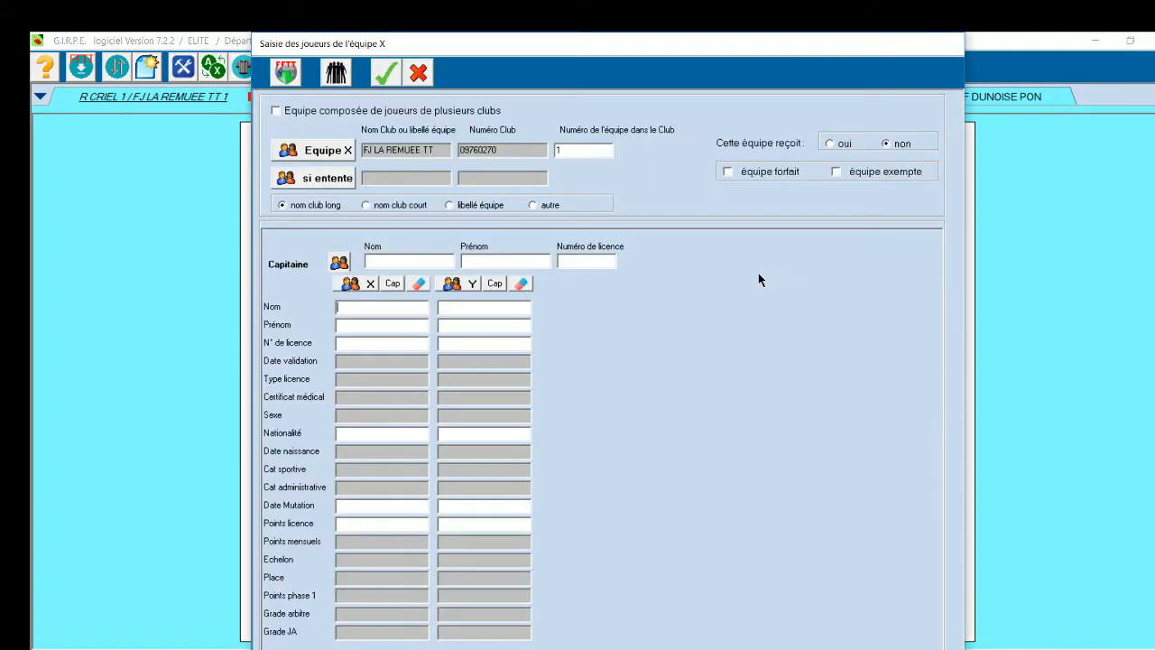
pyautogui.rightClick(345, 285)
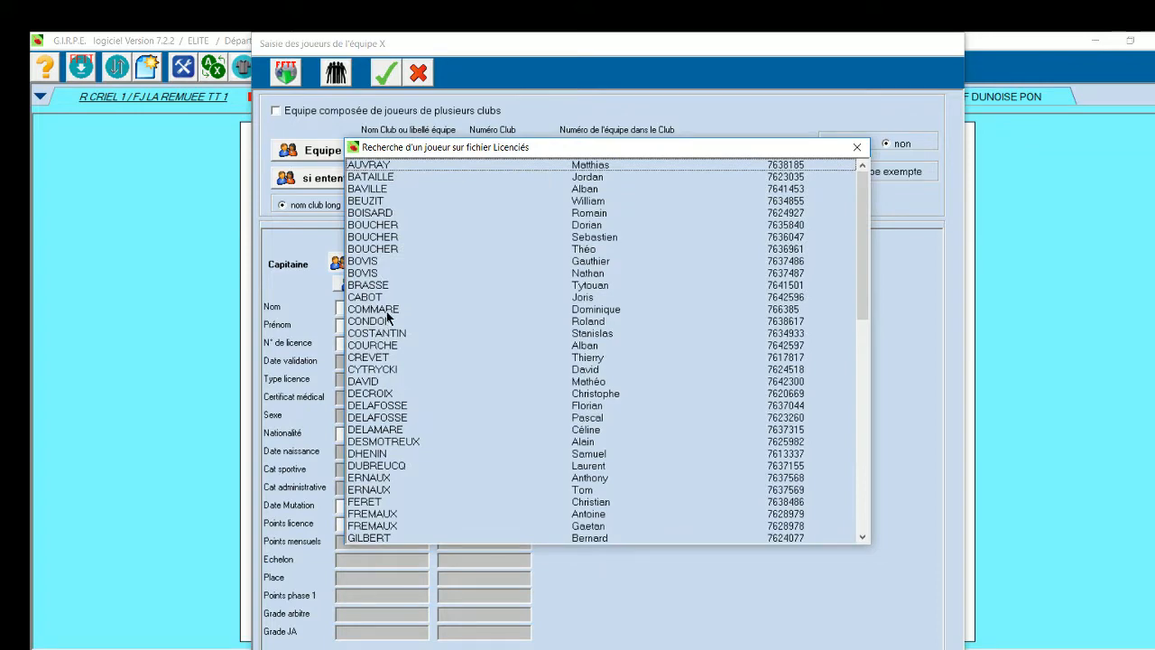
pyautogui.doubleClick(386, 311)
pyautogui.rightClick(449, 302)
pyautogui.doubleClick(400, 418)
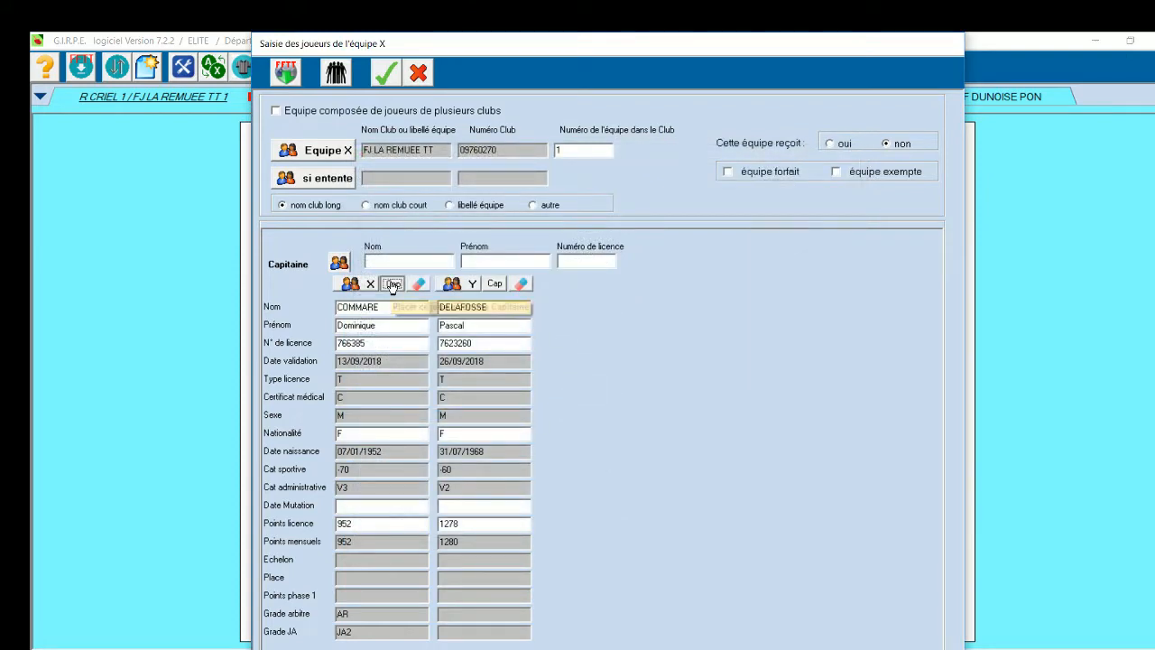
pyautogui.click(393, 283)
pyautogui.click(385, 74)
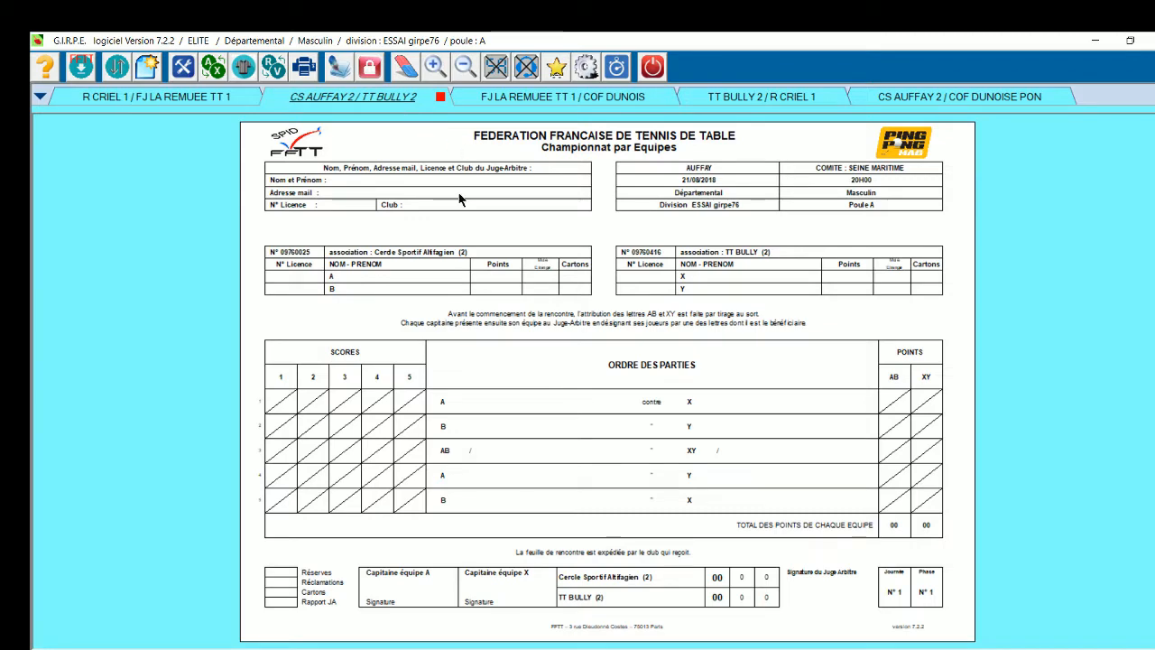
# Step: On the CS AUFFAY 2 / TT BULLY 2 sheet, enter Cercle Sportif Altifagien's players A and B from its licensees, with player A as captain
pyautogui.click(430, 275)
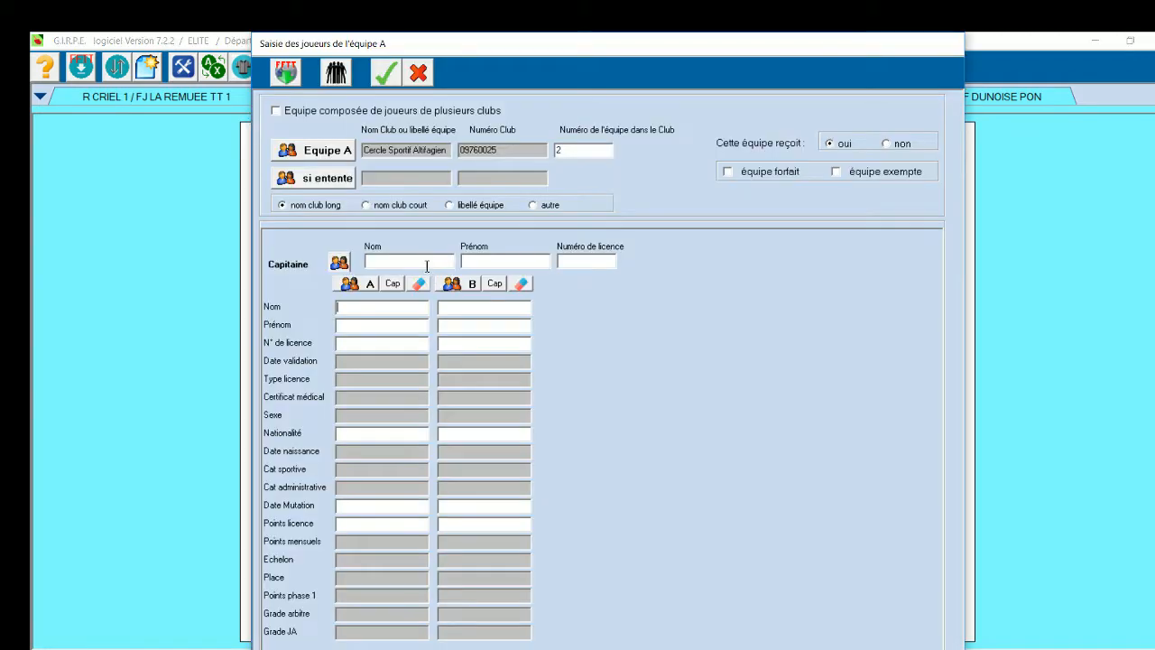
pyautogui.click(346, 287)
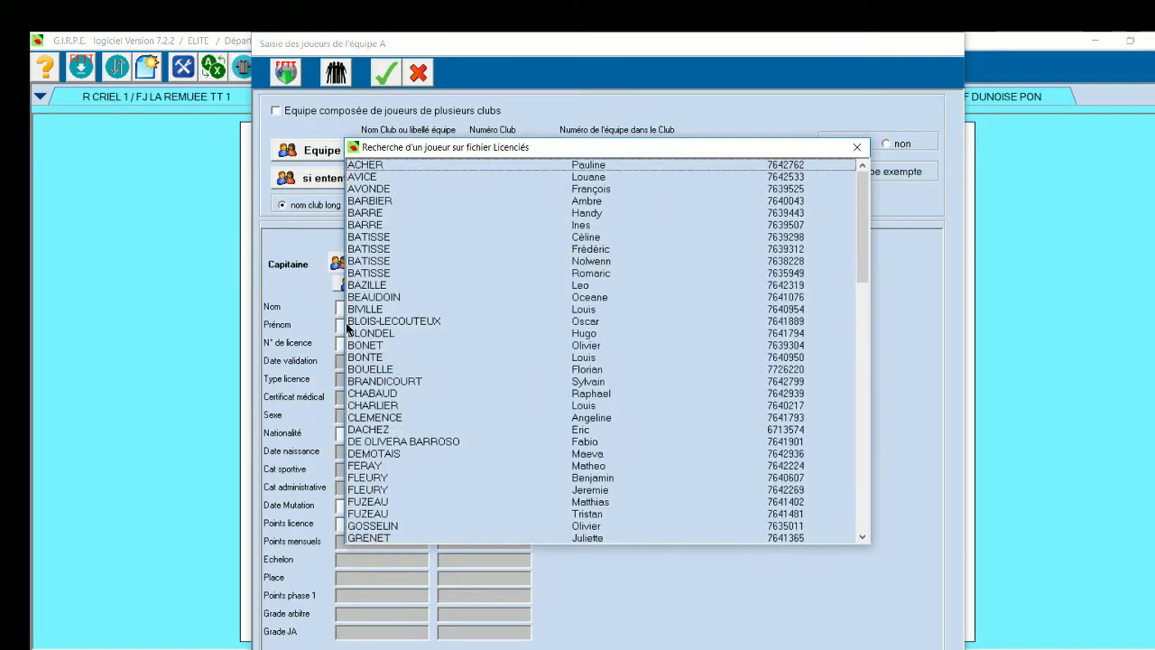
pyautogui.doubleClick(379, 262)
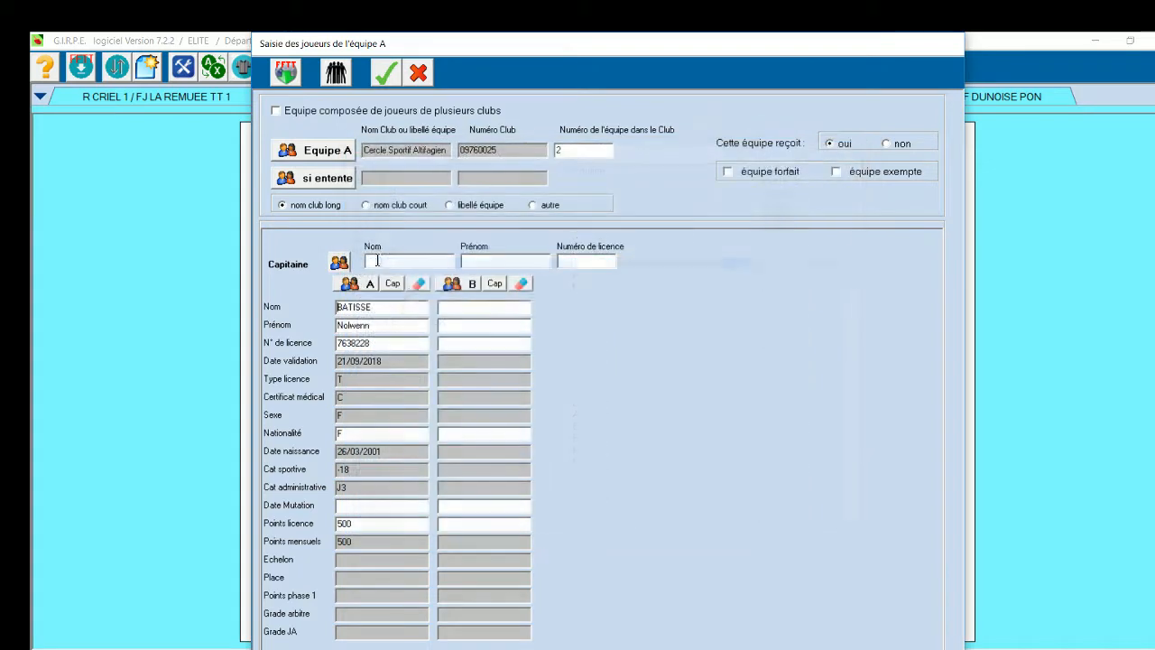
pyautogui.click(446, 287)
pyautogui.doubleClick(374, 274)
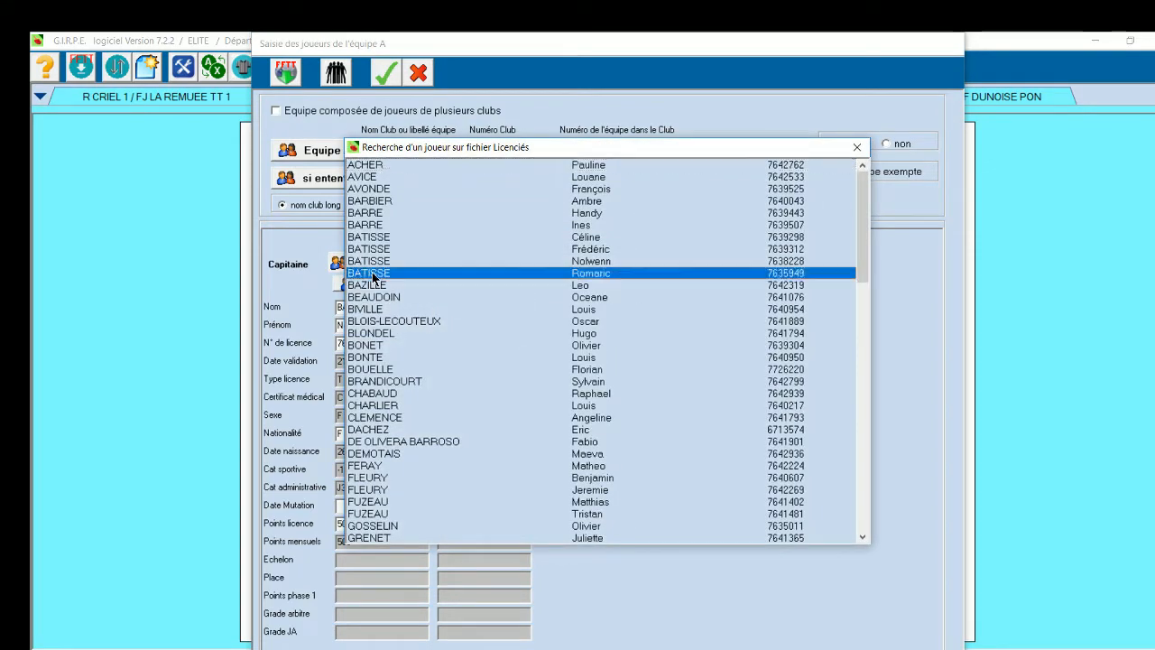
pyautogui.click(392, 284)
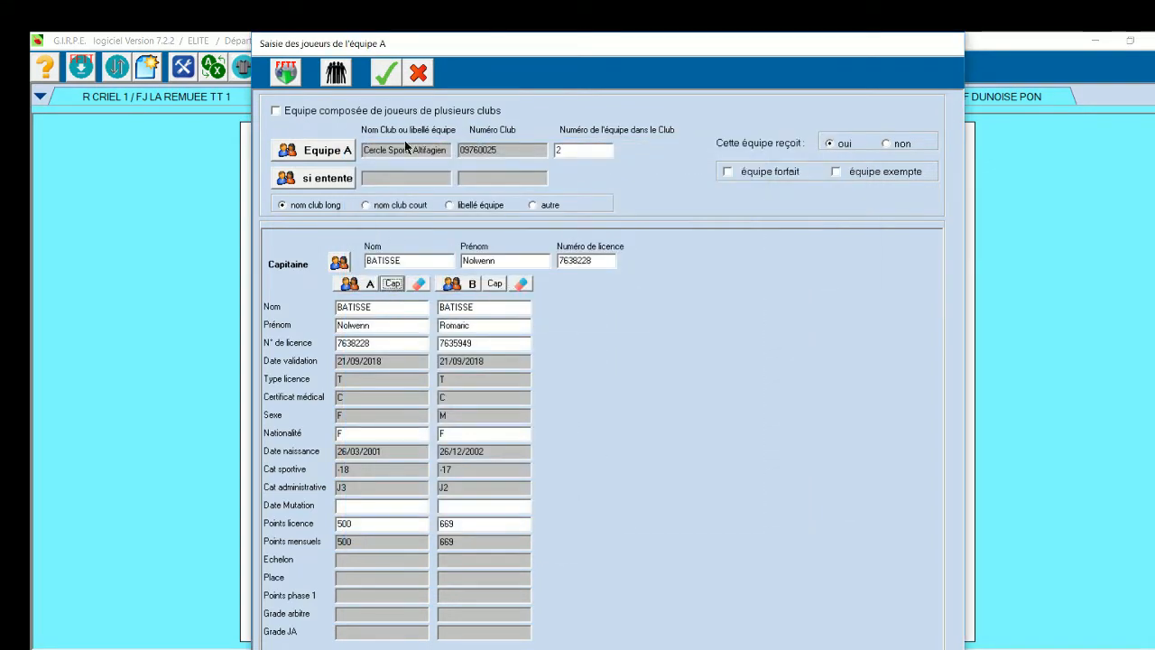
pyautogui.click(385, 72)
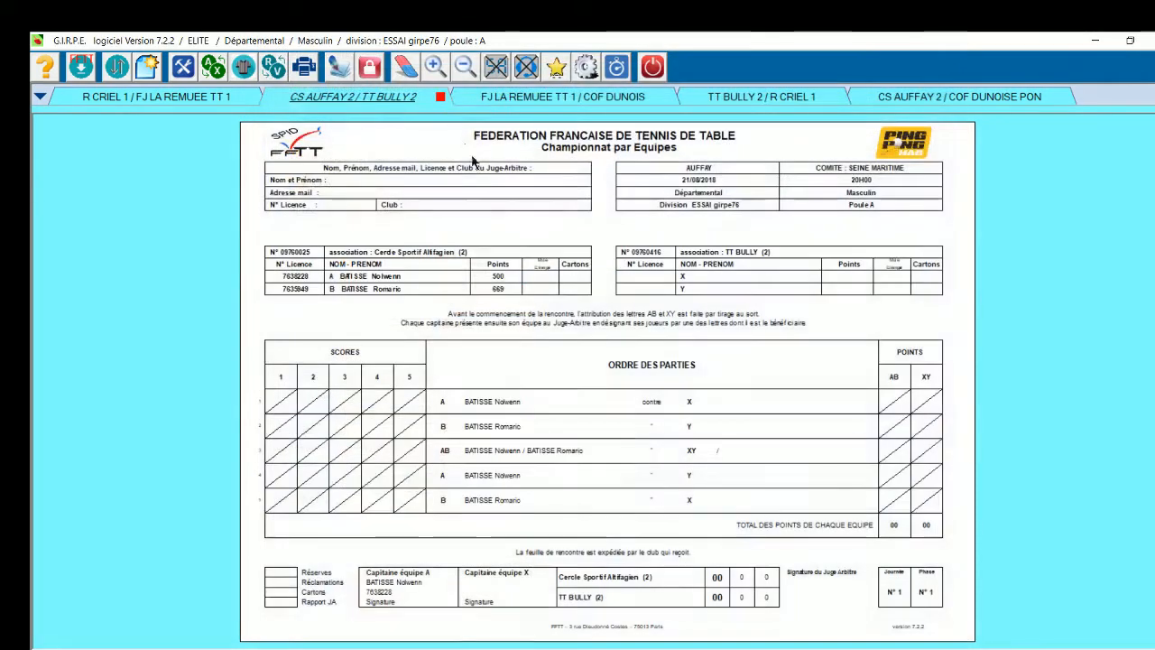
# Step: On the FJ LA REMUEE TT 1 / COF DUNOIS sheet, enter COF DUNOISE PONGISTE's players X and Y from its licensees, with player Y as captain
pyautogui.click(591, 94)
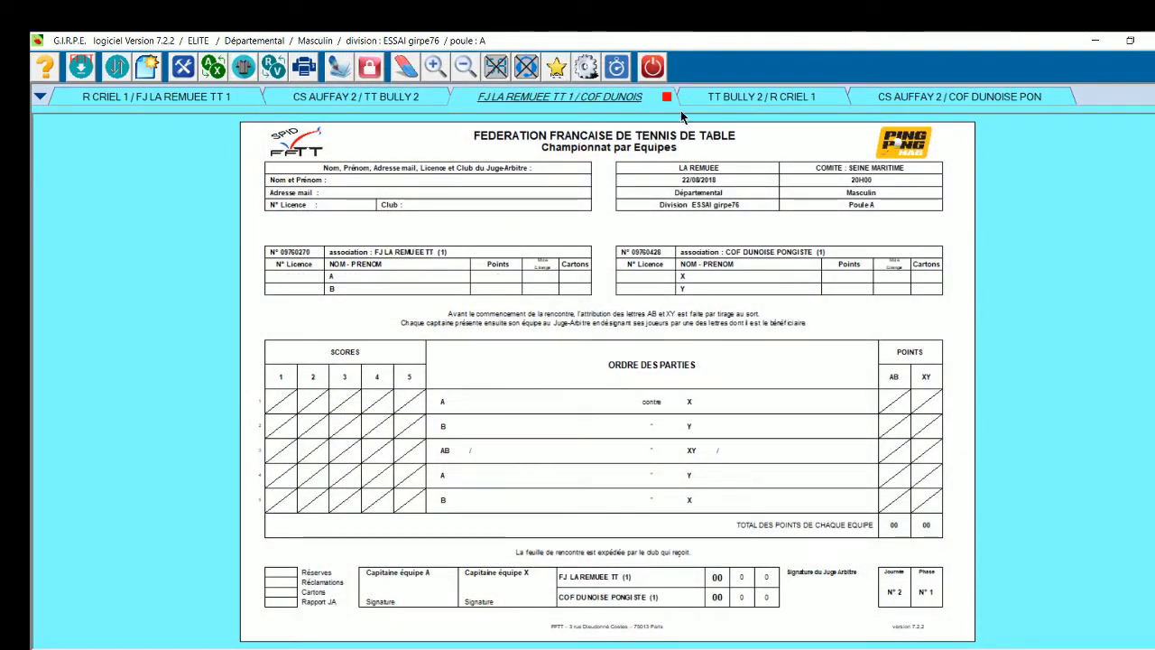
pyautogui.click(792, 277)
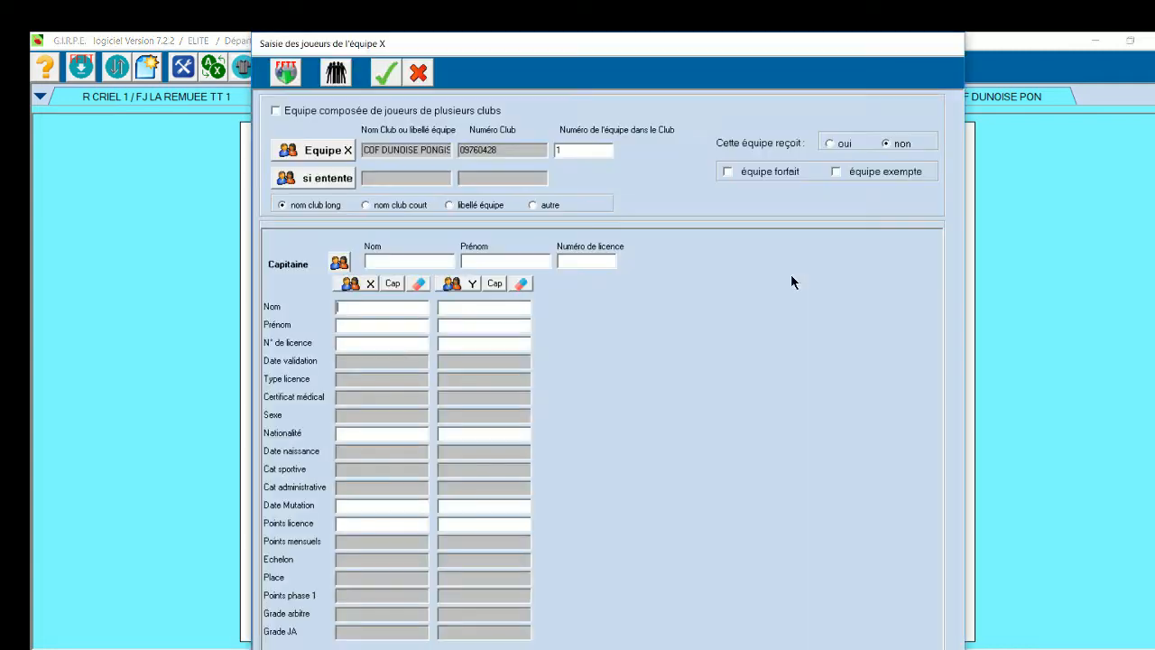
pyautogui.rightClick(350, 284)
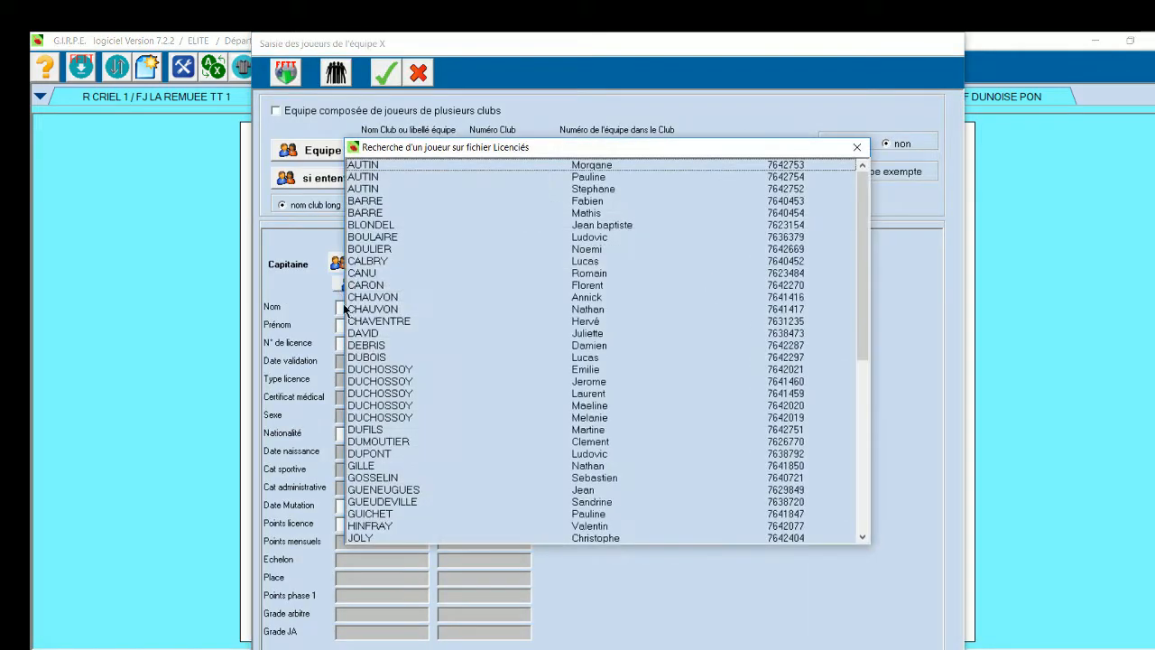
pyautogui.click(378, 440)
pyautogui.doubleClick(378, 440)
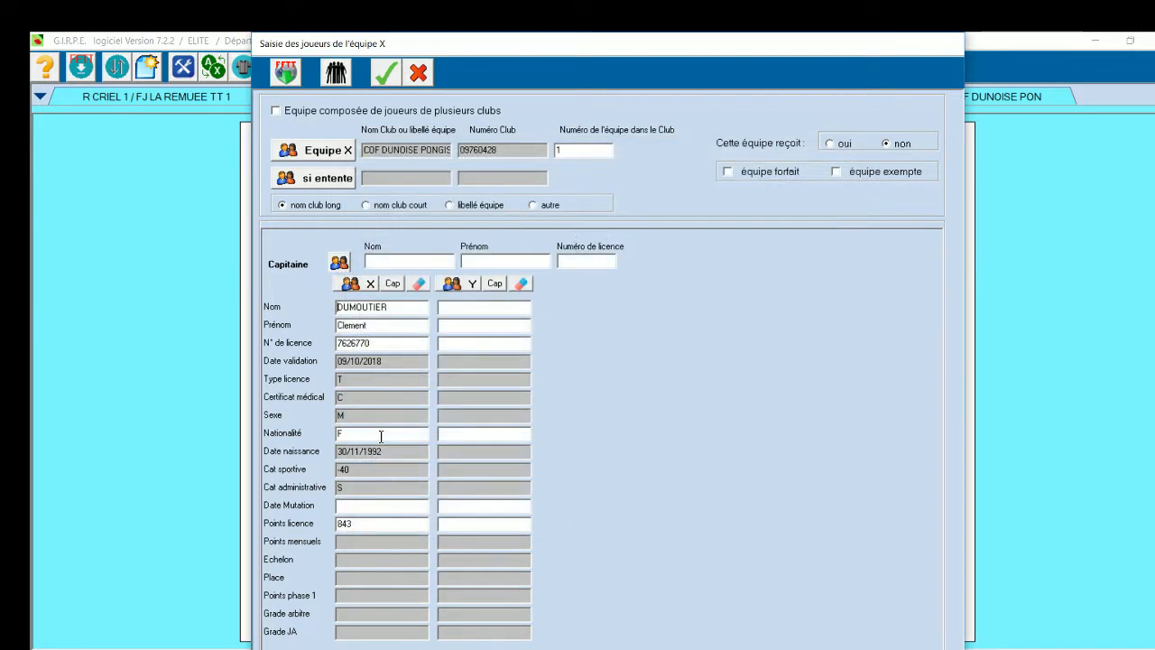
pyautogui.rightClick(449, 284)
pyautogui.click(392, 320)
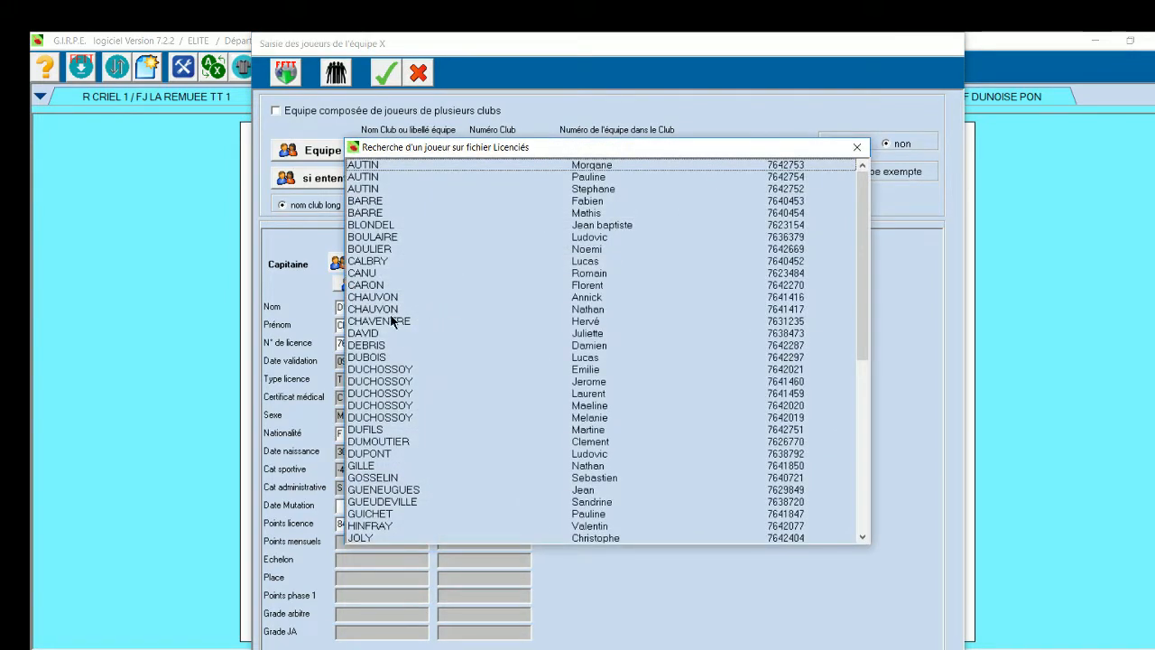
pyautogui.doubleClick(392, 319)
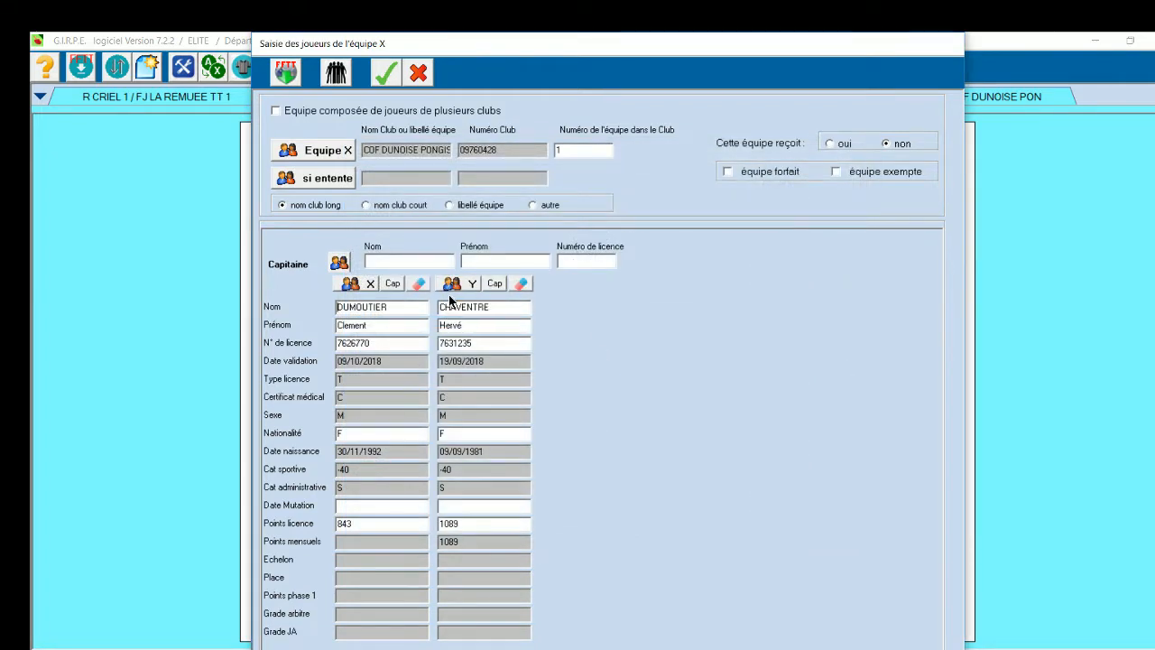
pyautogui.click(495, 284)
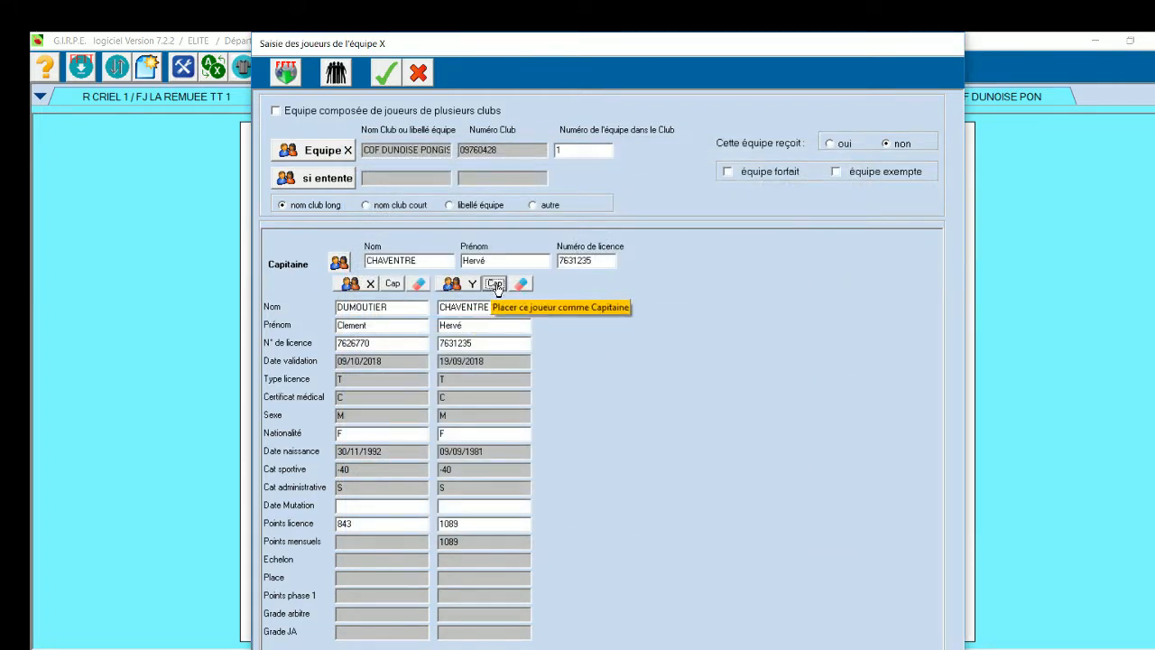
pyautogui.click(387, 74)
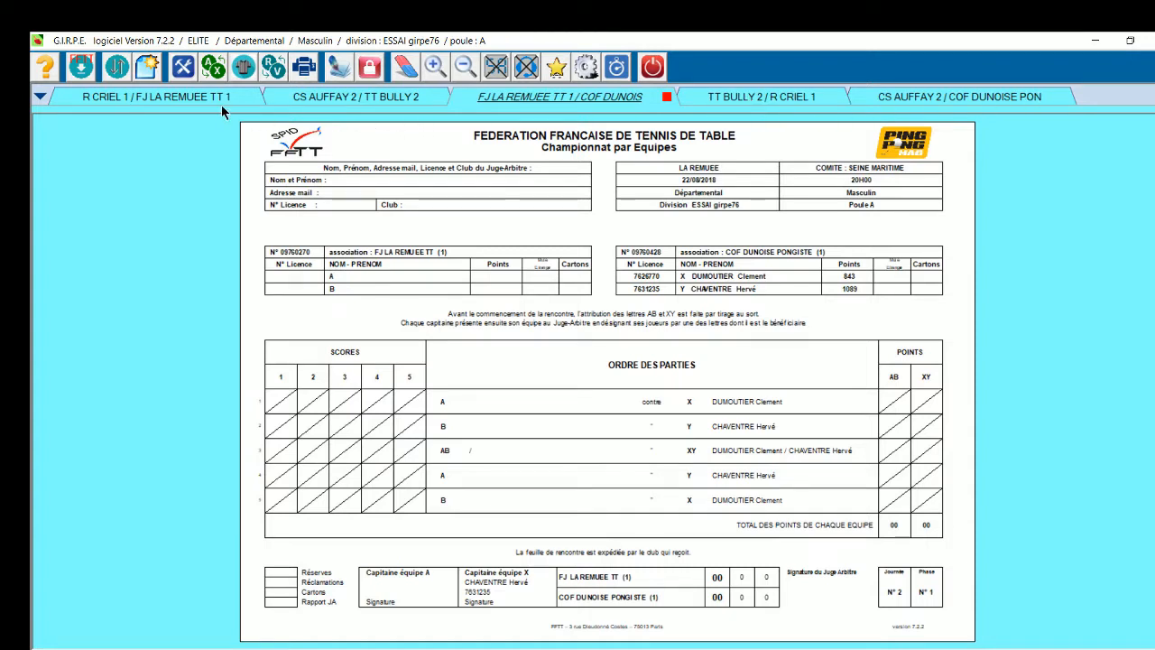
# Step: Starting from the R CRIEL 1 / FJ LA REMUEE TT 1 sheet, run the PAPMR automatic team duplication on POULE1.gprm and check two other sheets
pyautogui.click(188, 95)
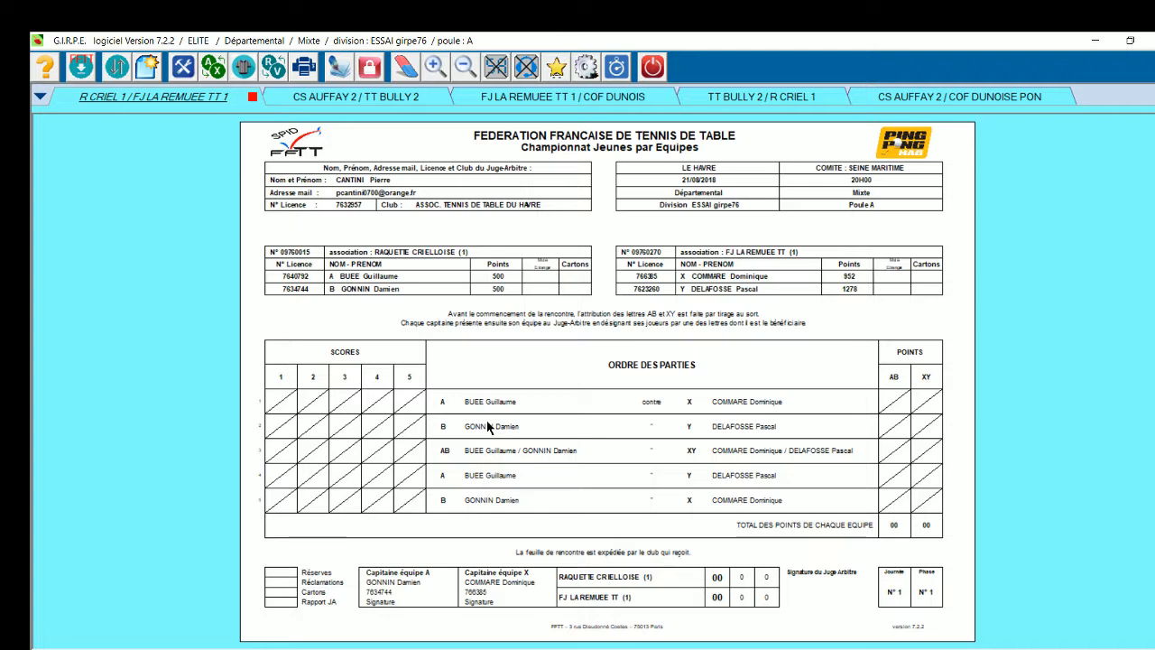
pyautogui.click(557, 71)
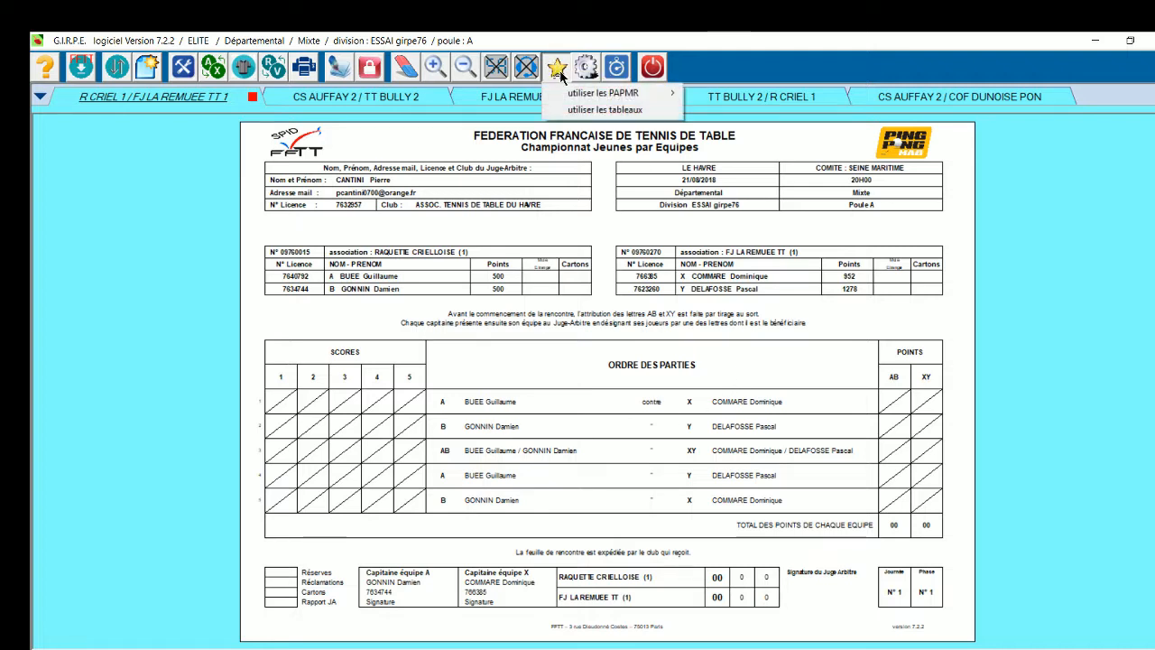
pyautogui.moveTo(603, 93)
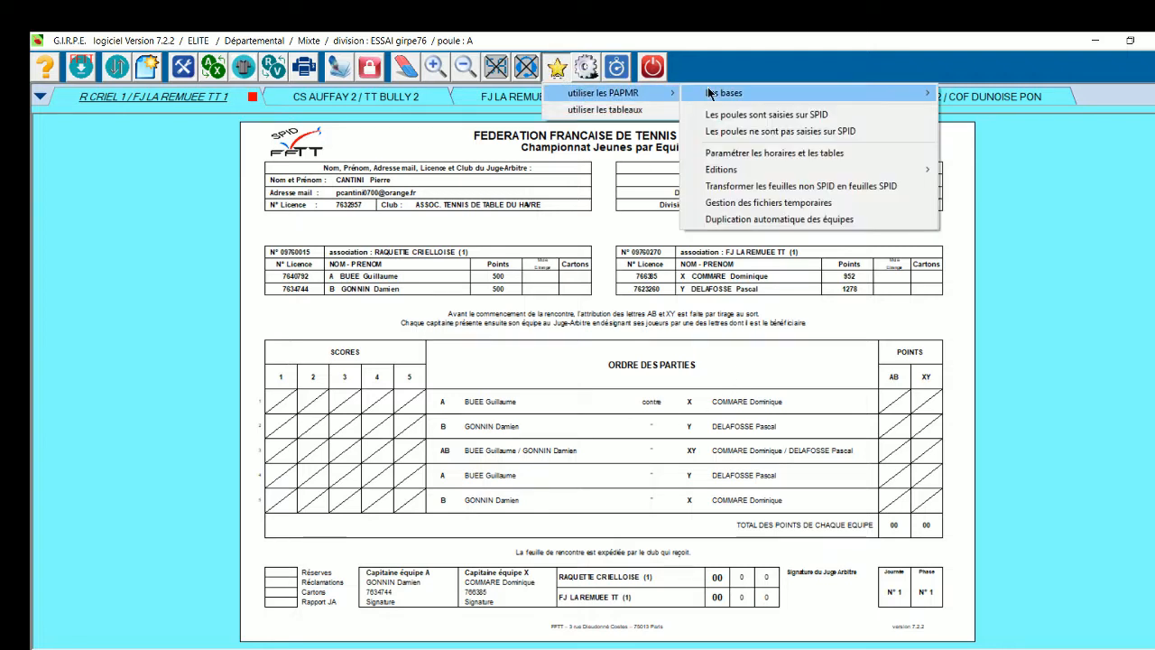
pyautogui.click(749, 219)
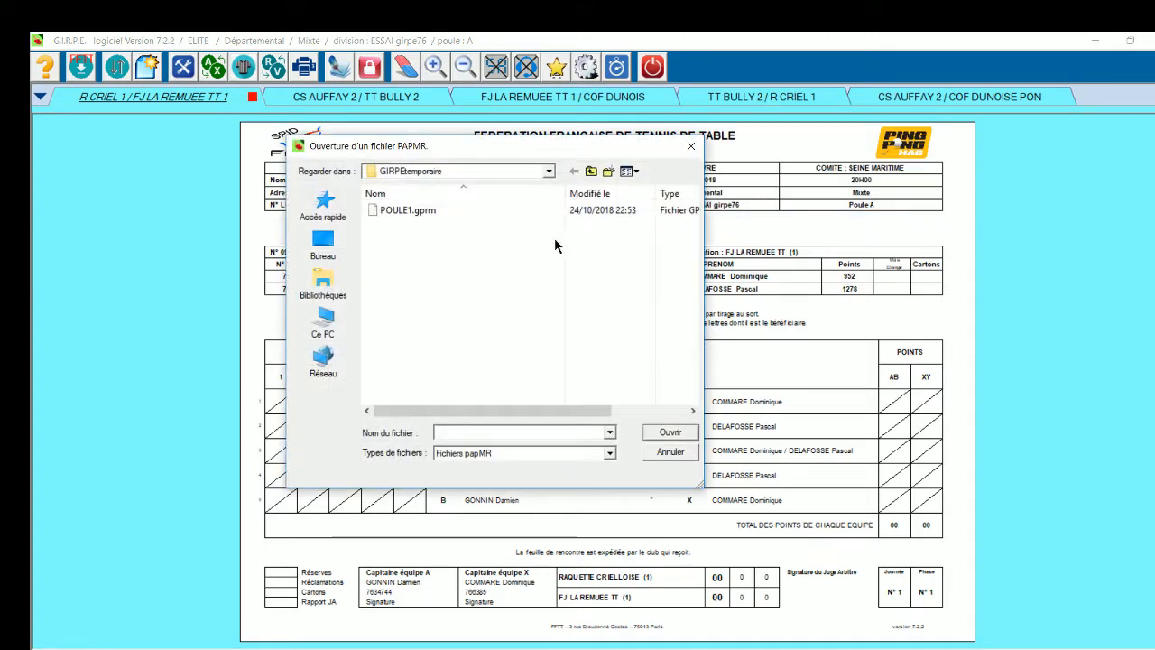
pyautogui.click(395, 209)
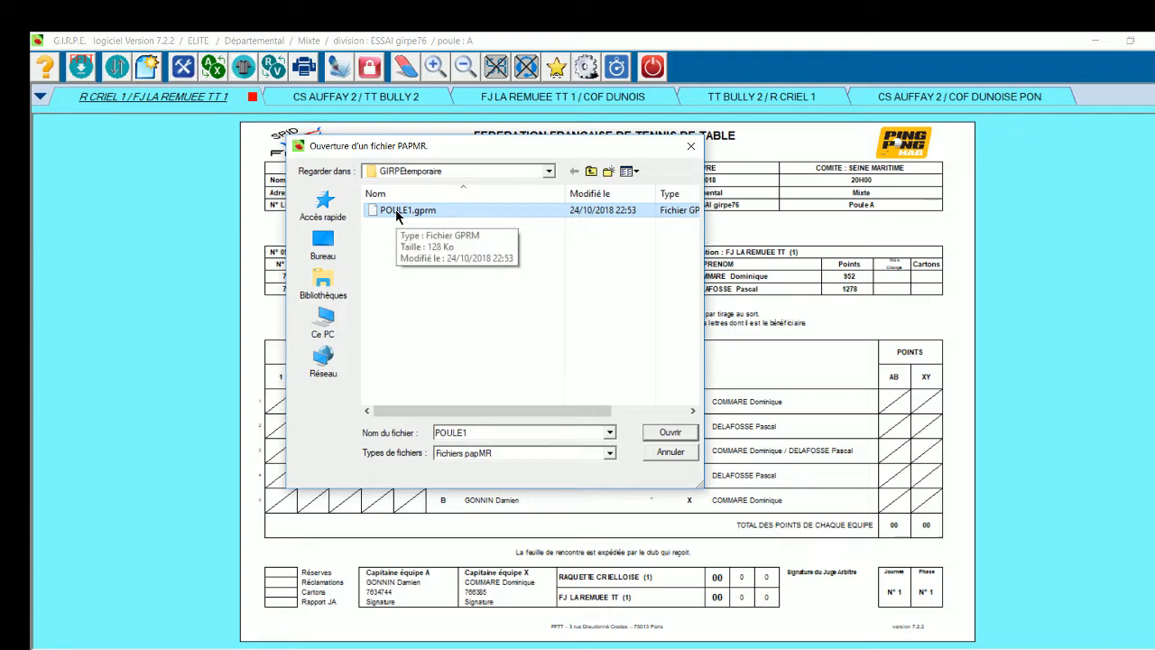
pyautogui.click(669, 434)
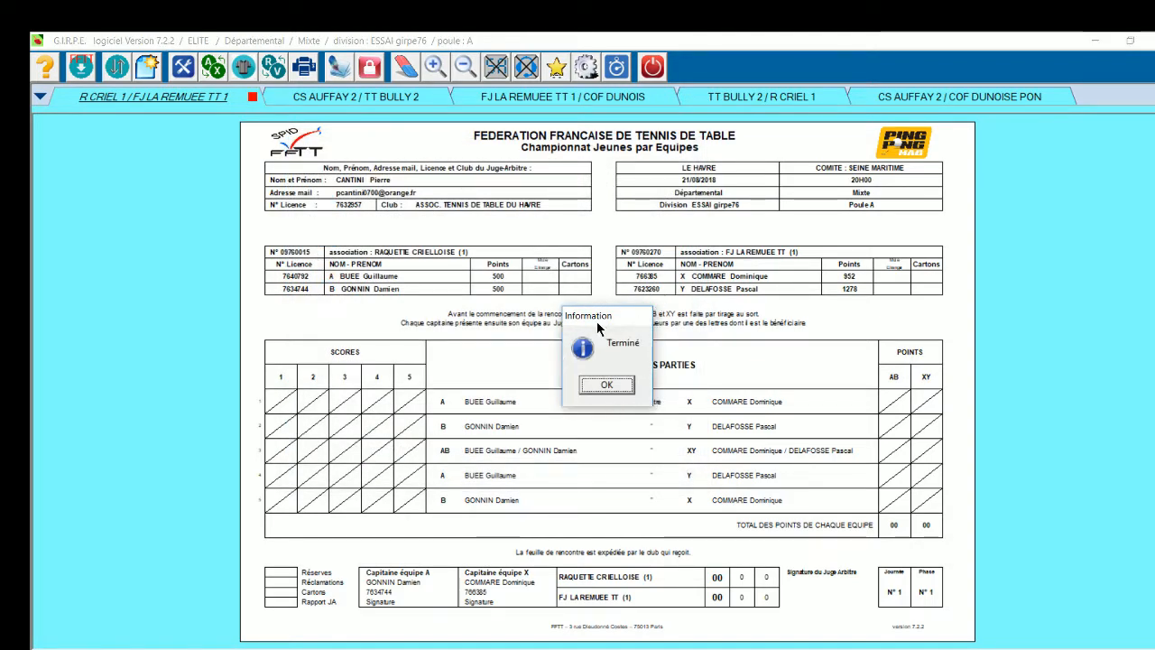
pyautogui.click(614, 386)
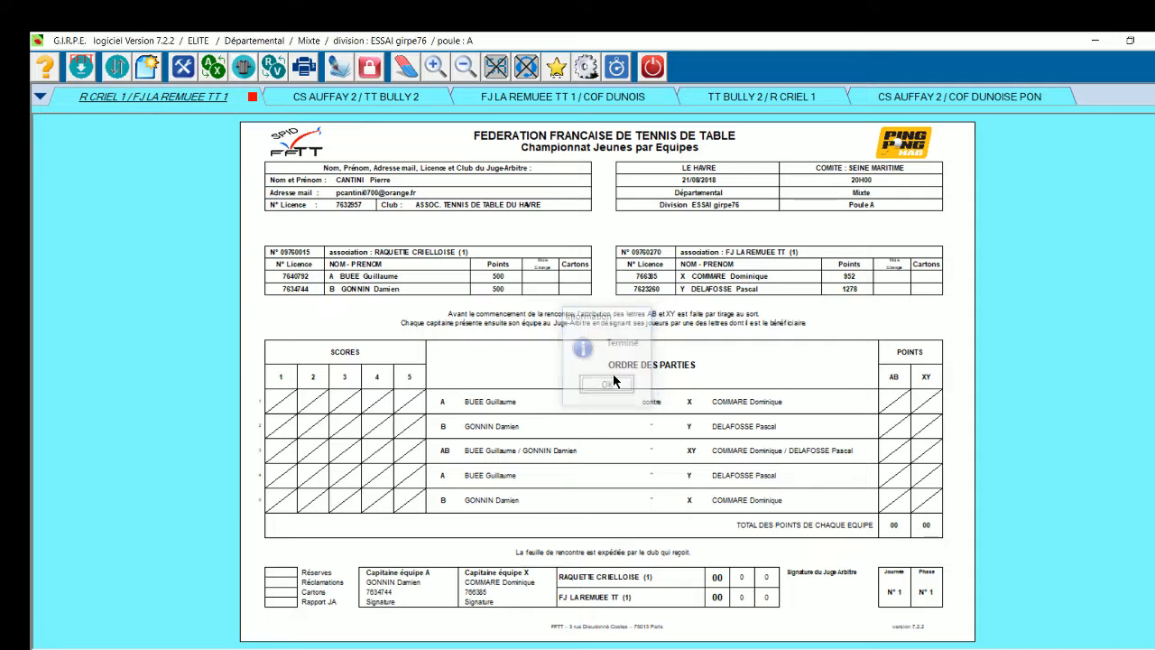
pyautogui.click(752, 96)
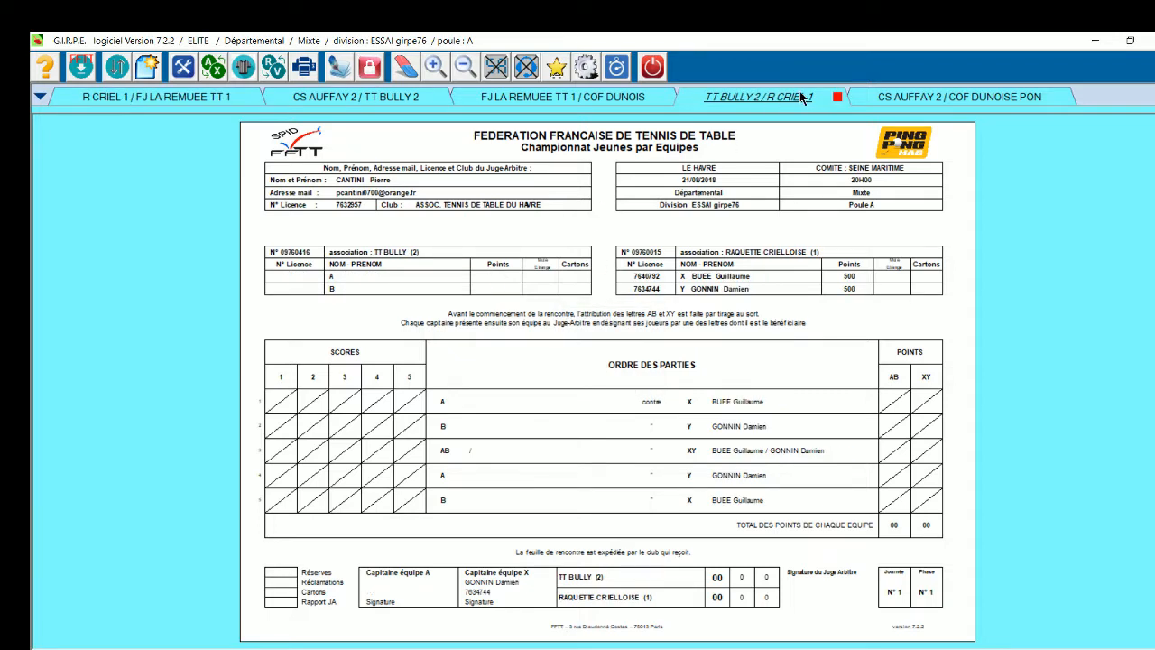
pyautogui.click(616, 98)
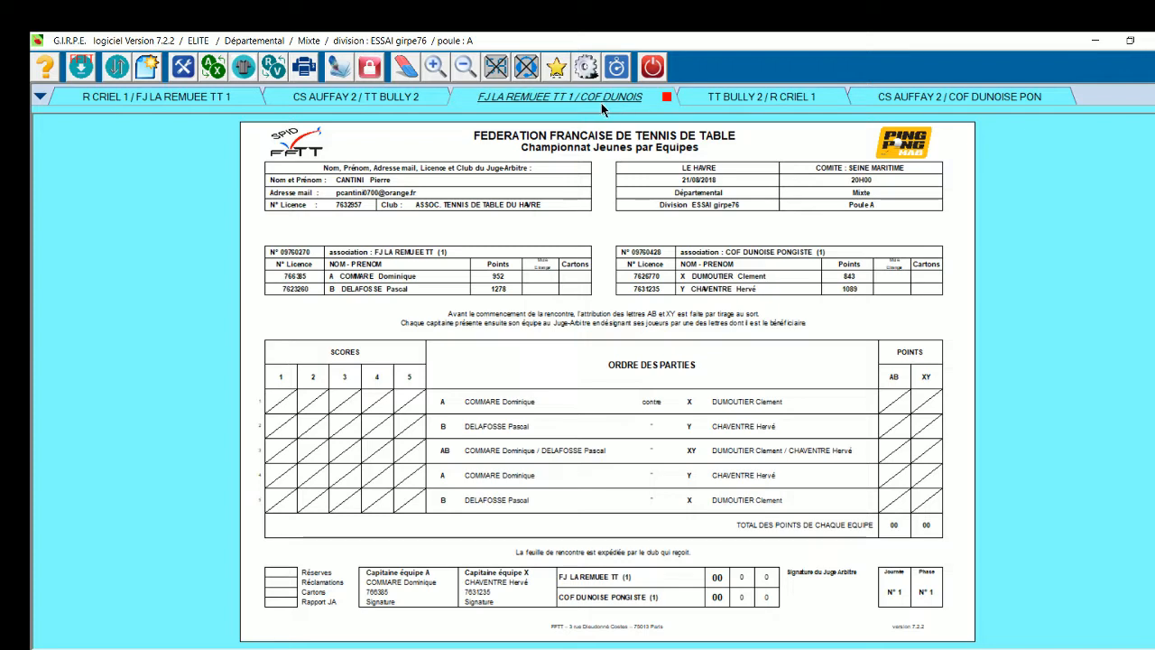
# Step: On the CS AUFFAY 2 / TT BULLY 2 sheet, enter TT BULLY's players X and Y from its licensees, with player Y as captain
pyautogui.click(386, 97)
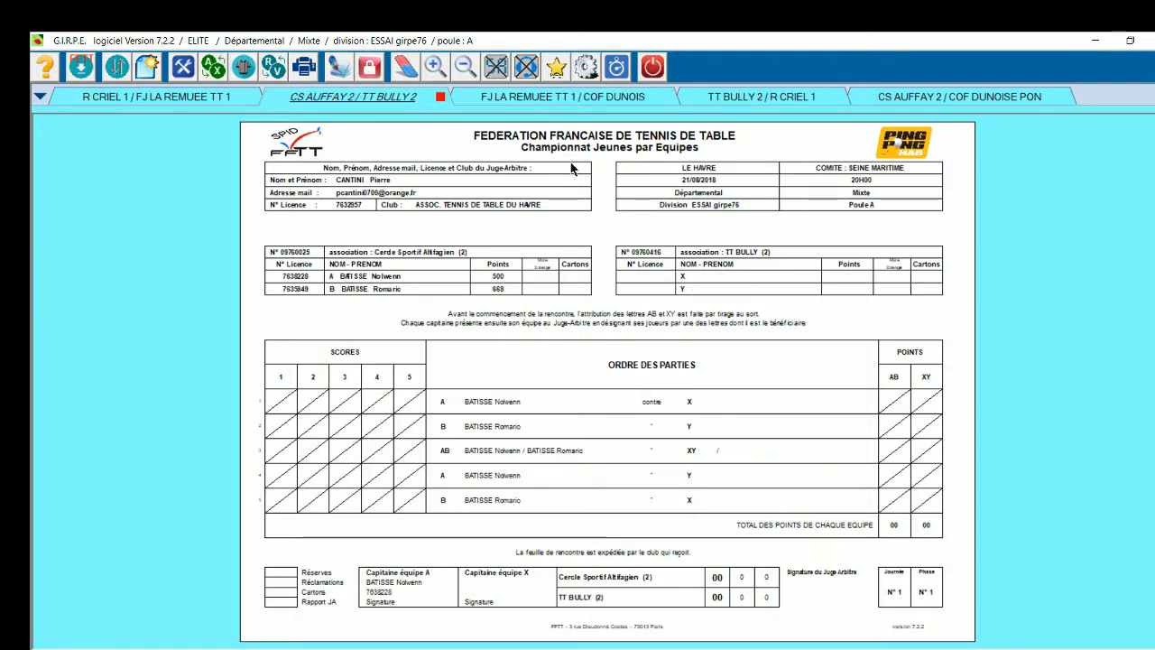
pyautogui.doubleClick(782, 287)
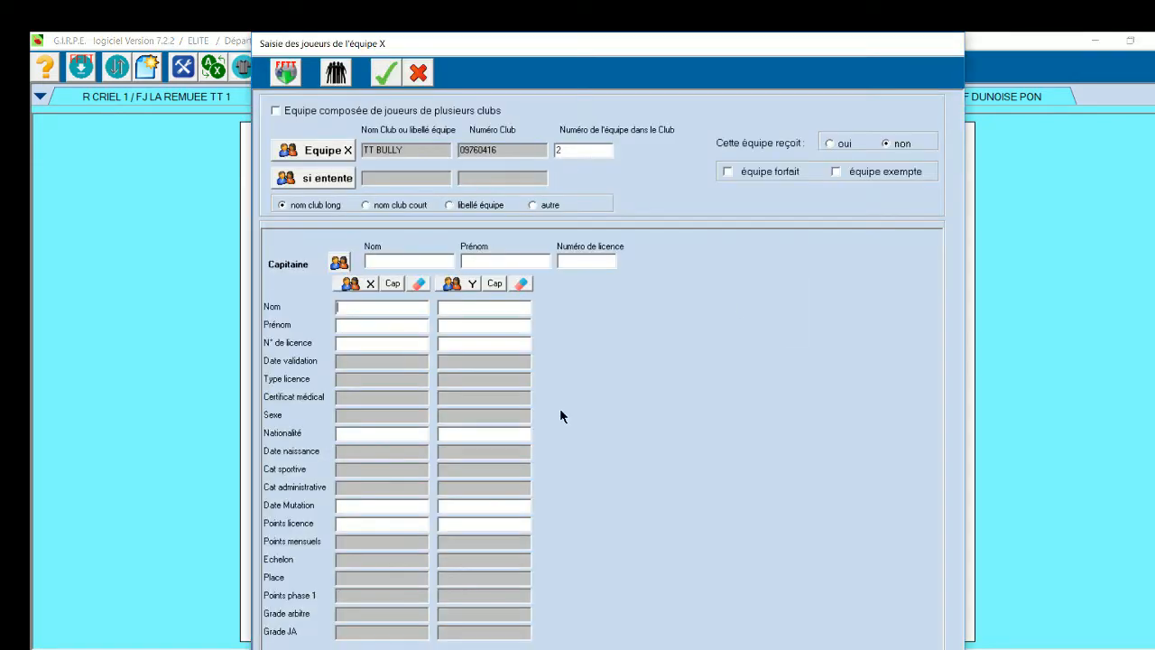
pyautogui.click(350, 283)
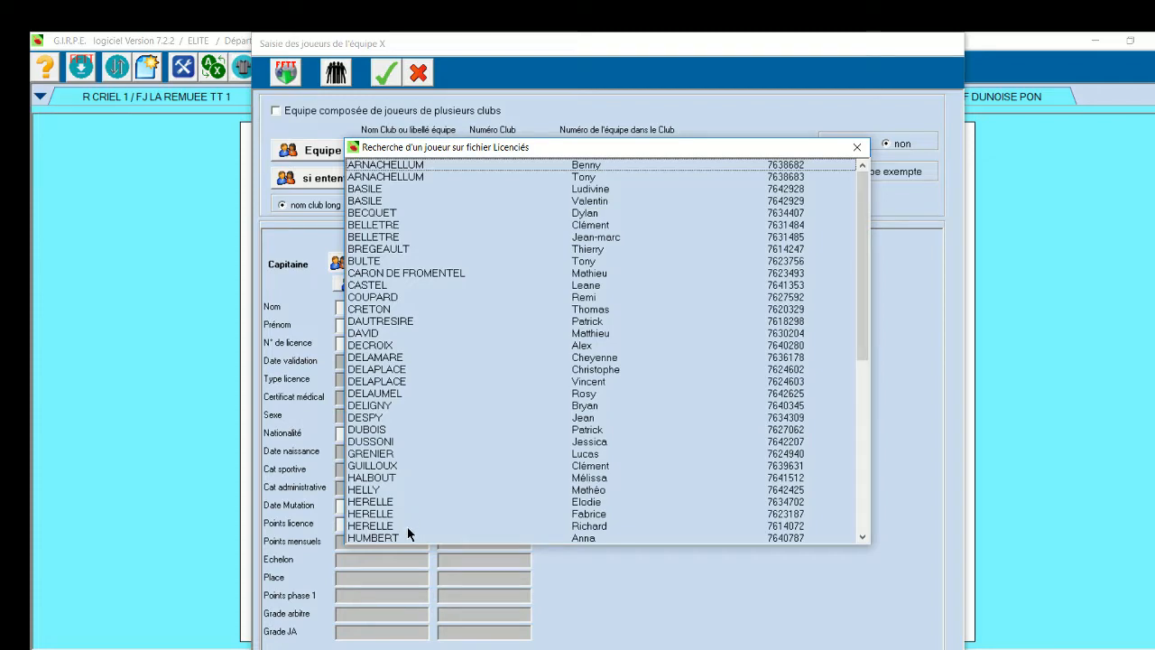
pyautogui.doubleClick(407, 526)
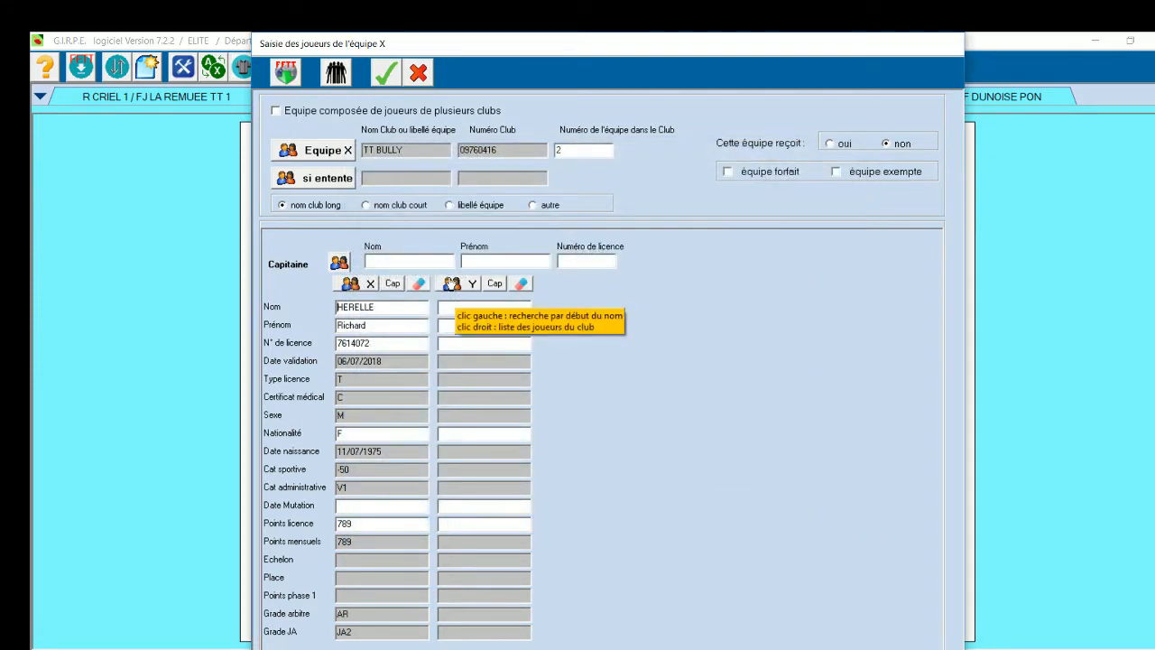
pyautogui.click(451, 283)
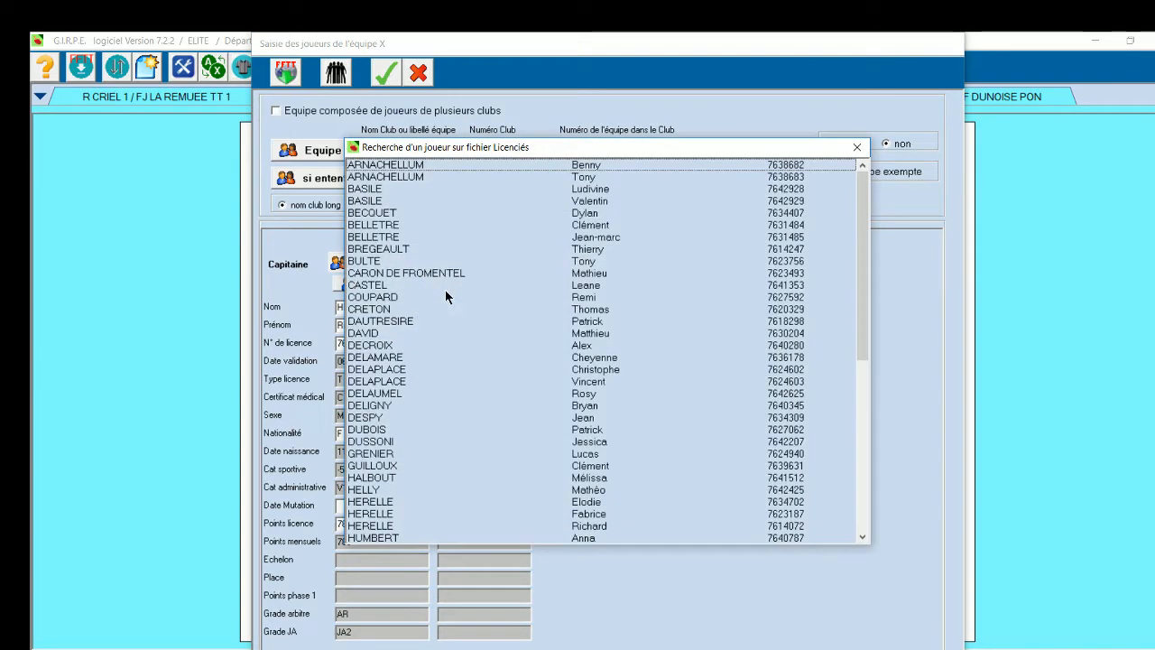
pyautogui.click(412, 515)
pyautogui.doubleClick(414, 513)
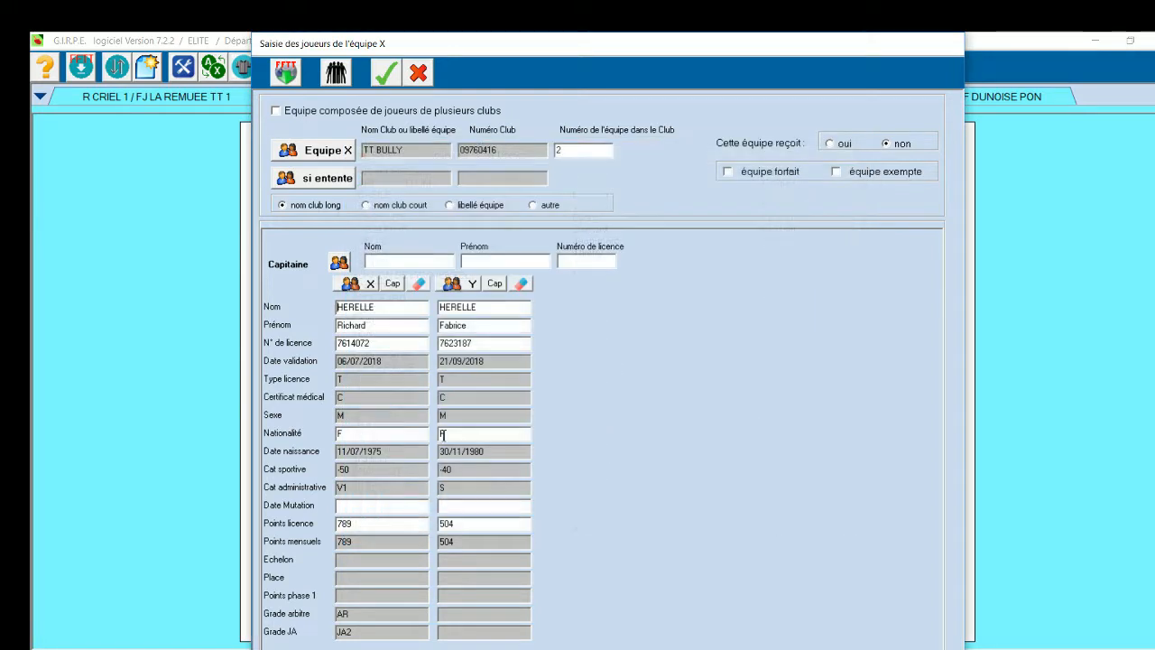
pyautogui.click(492, 284)
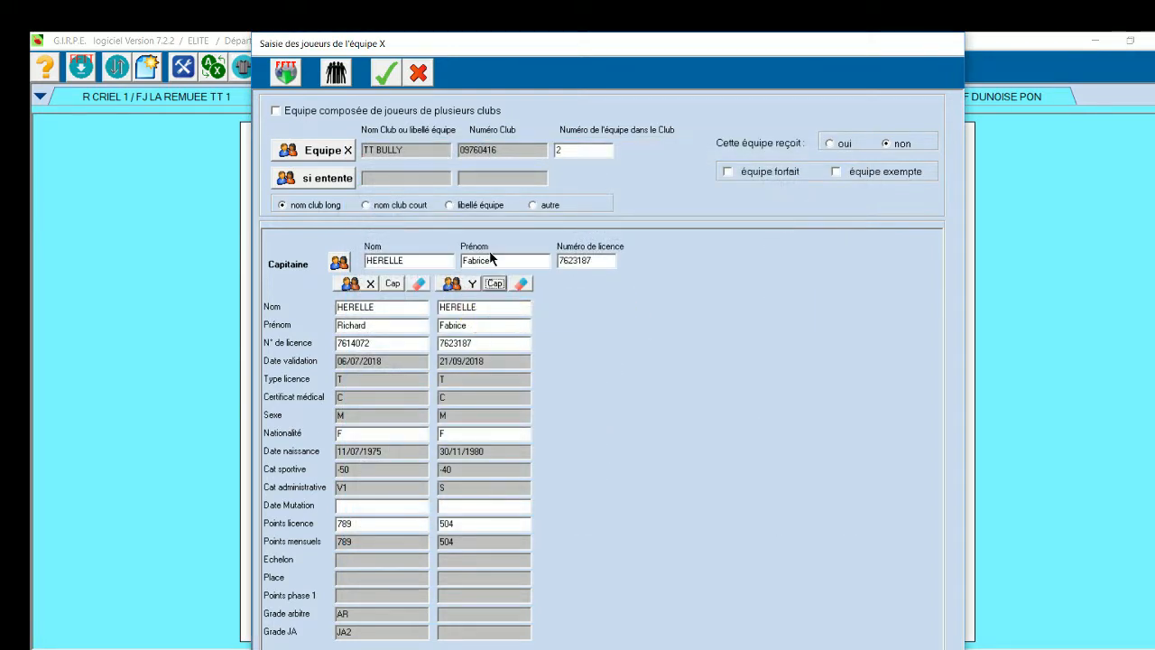
pyautogui.click(384, 76)
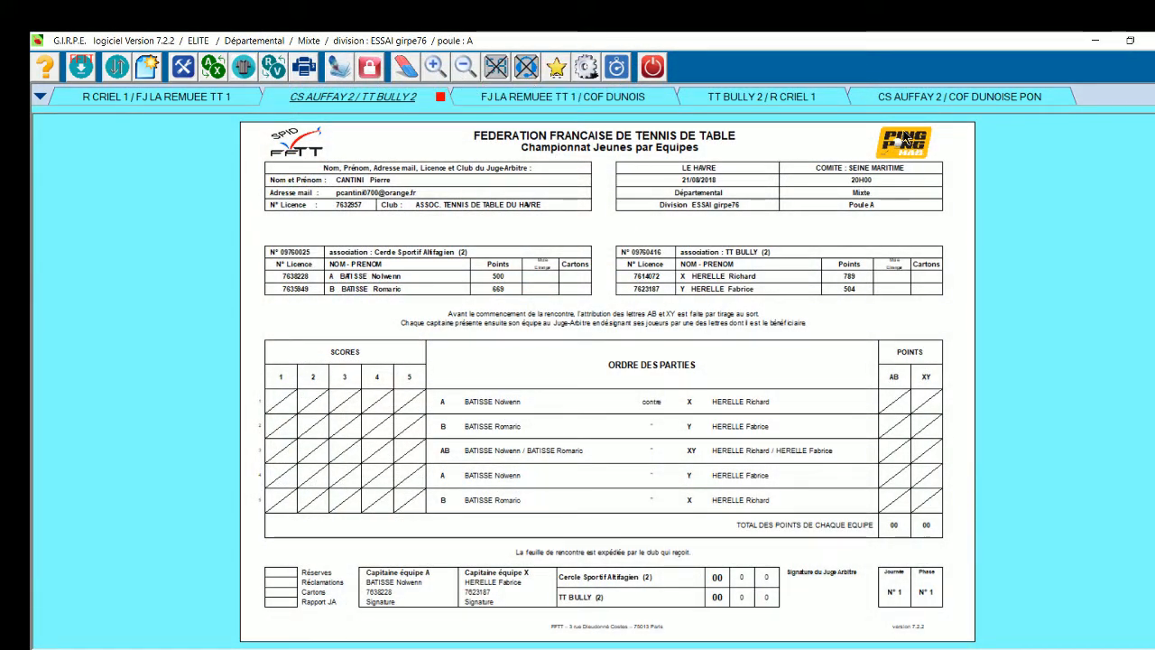
# Step: Run the automatic team duplication on POULE1.gprm again from the R CRIEL 1 / FJ LA REMUEE TT 1 sheet to copy TT BULLY's players
pyautogui.click(723, 95)
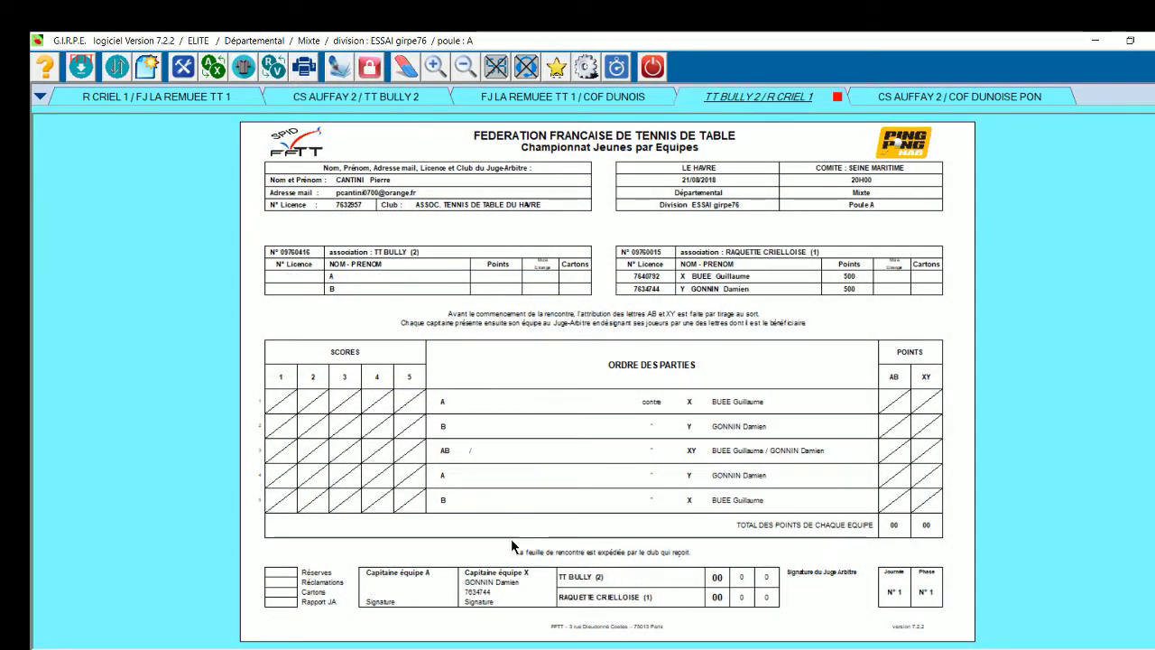
pyautogui.click(195, 99)
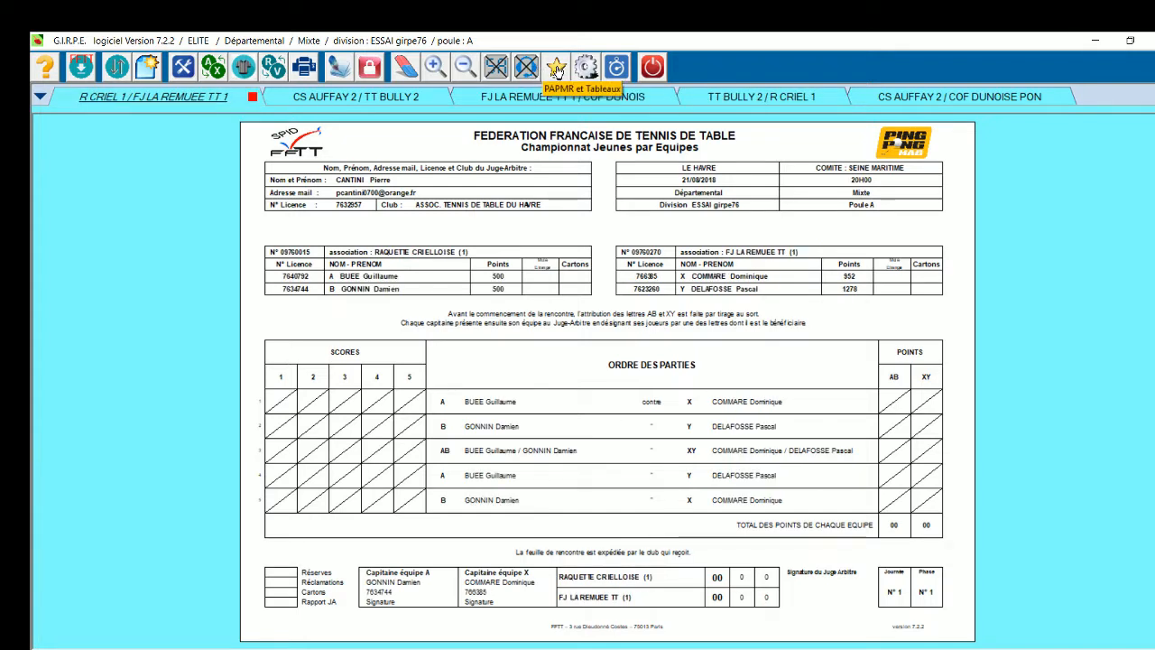
pyautogui.click(556, 69)
pyautogui.moveTo(603, 93)
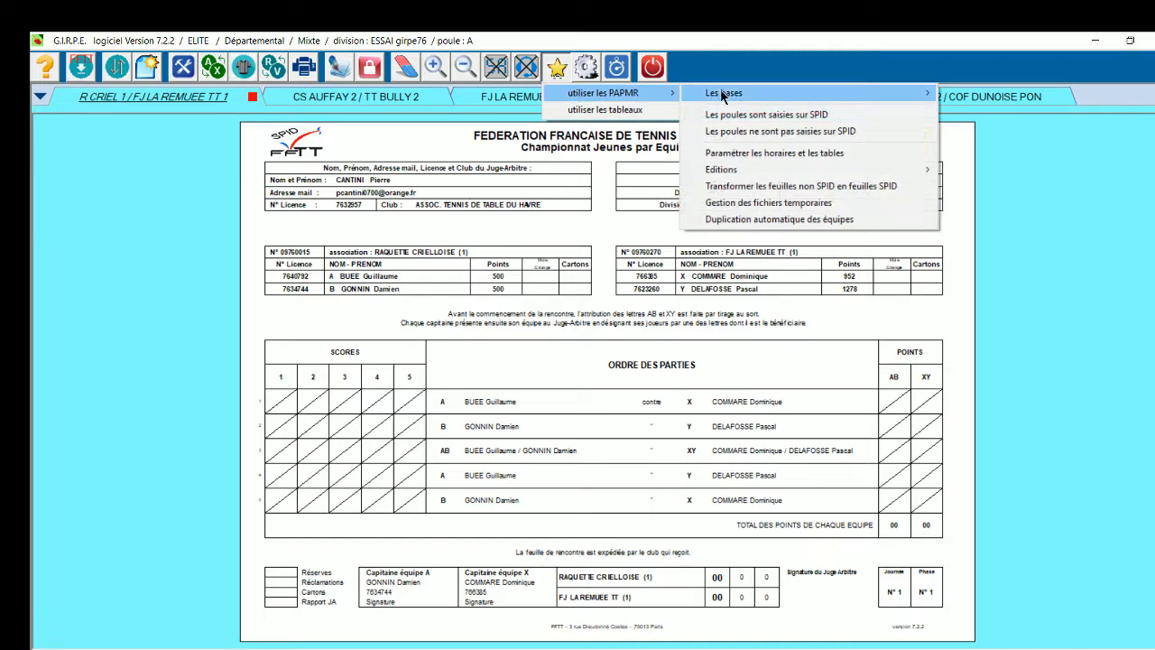
pyautogui.click(756, 220)
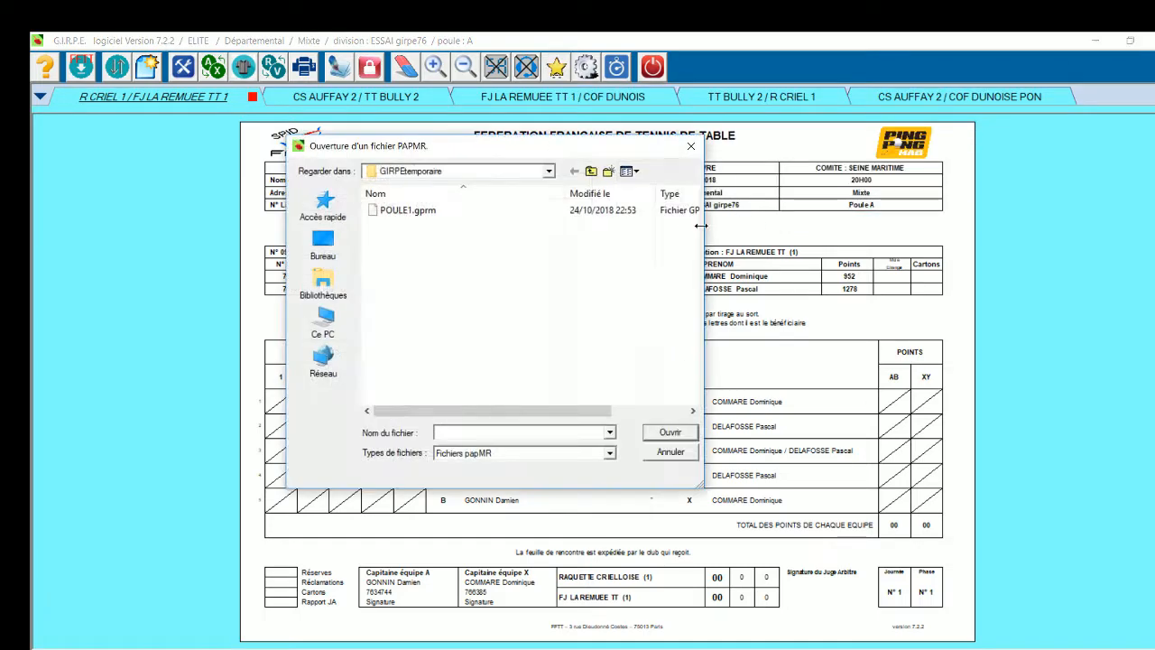
pyautogui.click(402, 215)
pyautogui.click(668, 434)
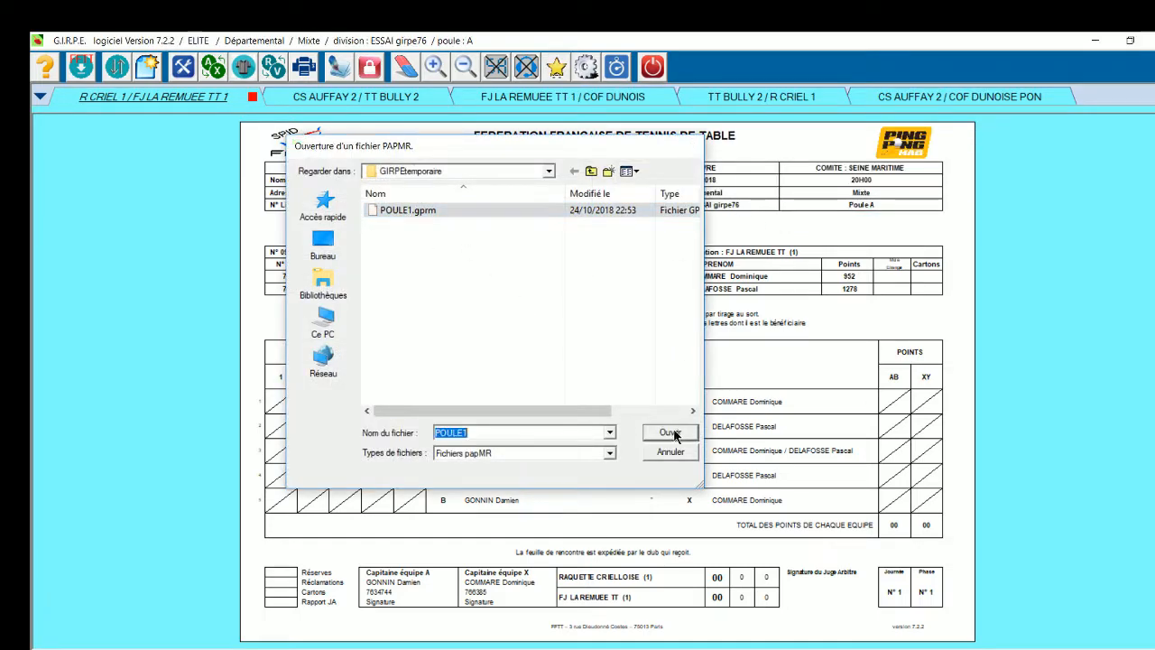
pyautogui.click(607, 383)
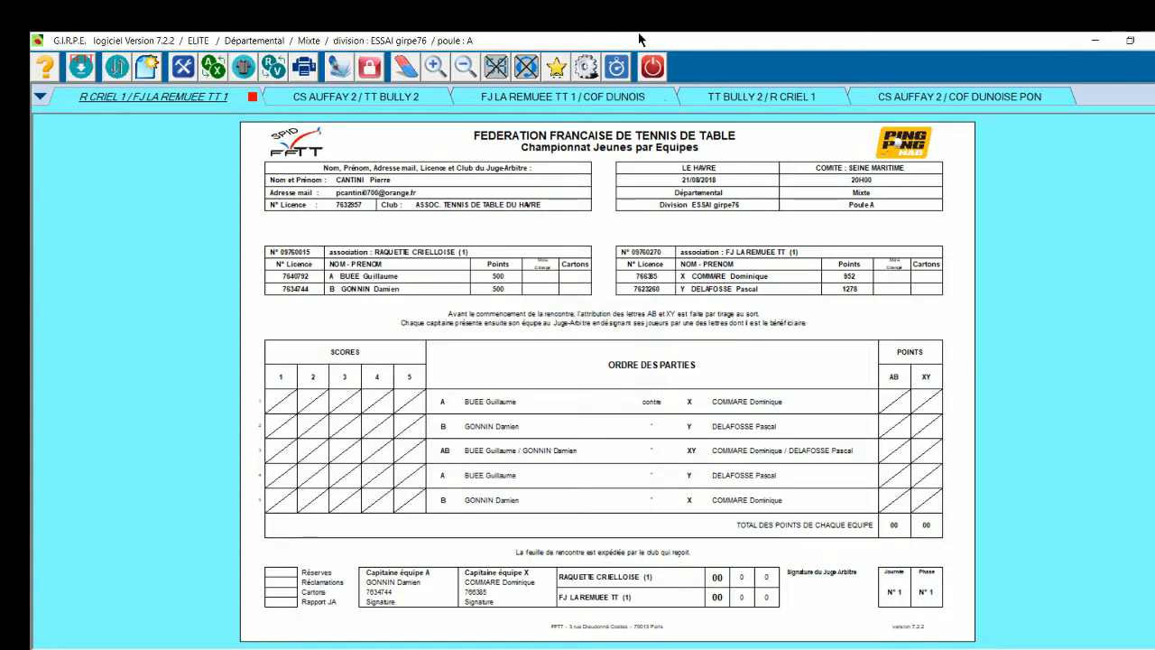
# Step: Review the team players and captains on all five match sheets of the binder, ending on TT BULLY 2 / R CRIEL 1
pyautogui.click(719, 100)
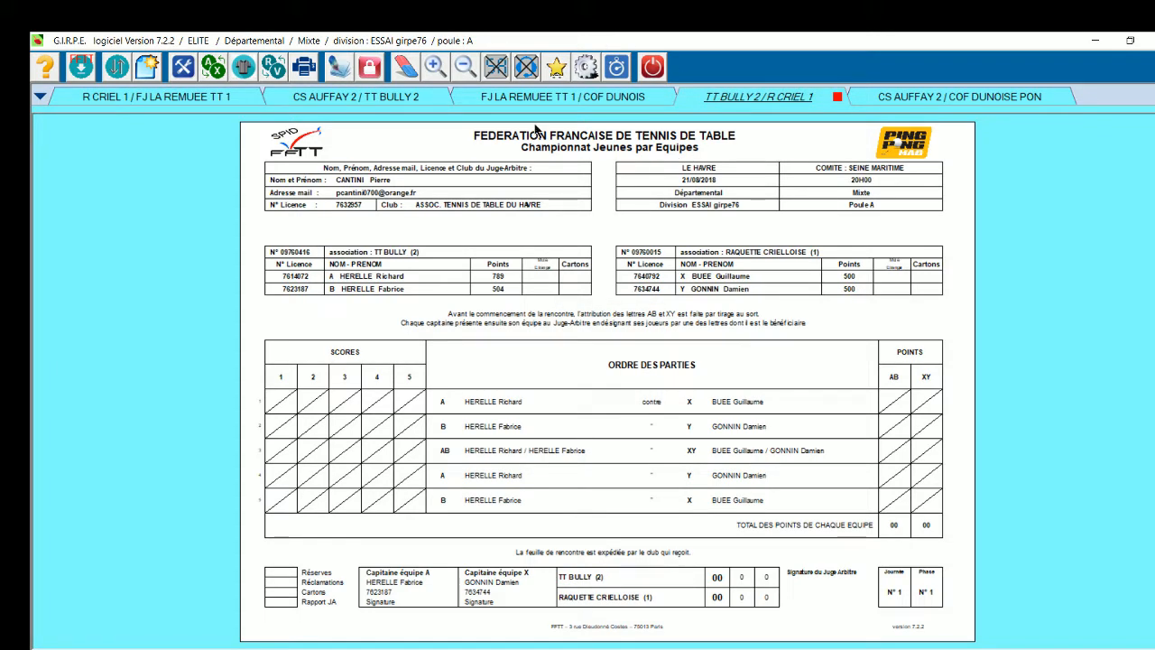
pyautogui.click(506, 98)
pyautogui.click(417, 98)
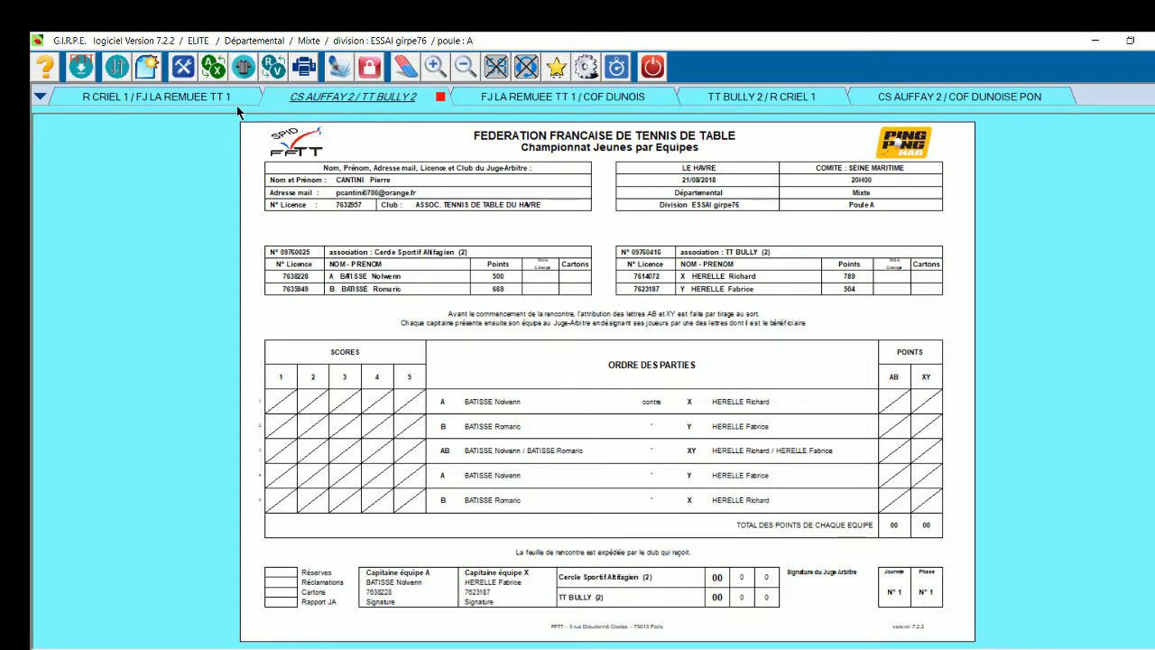
pyautogui.click(224, 102)
pyautogui.click(918, 97)
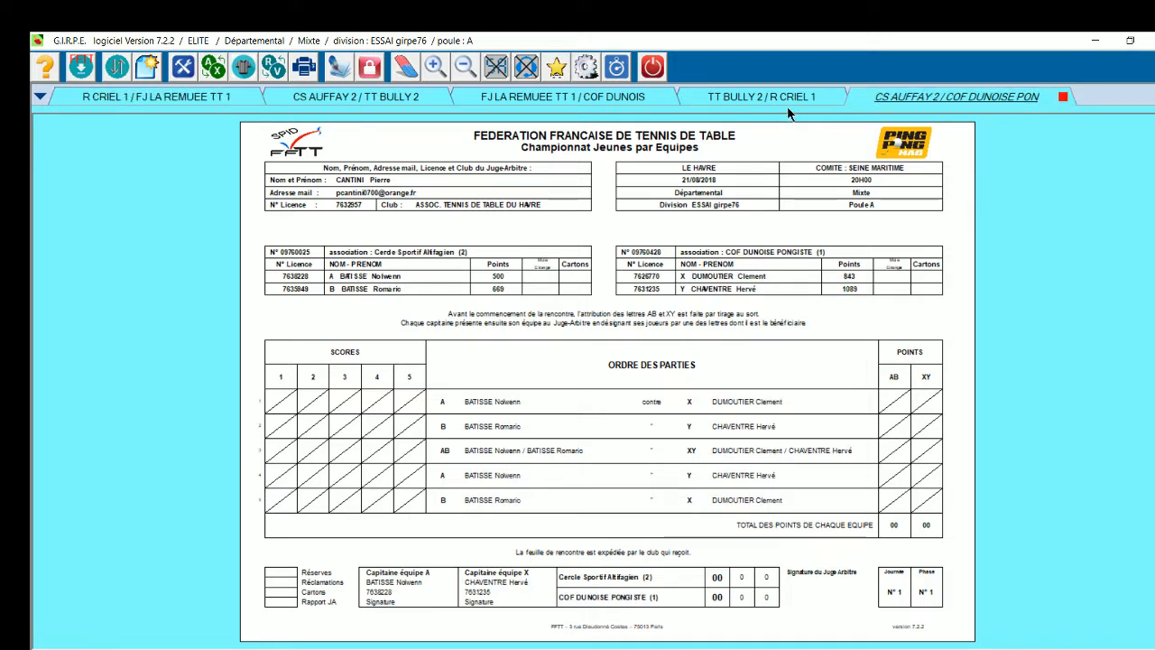
pyautogui.click(777, 95)
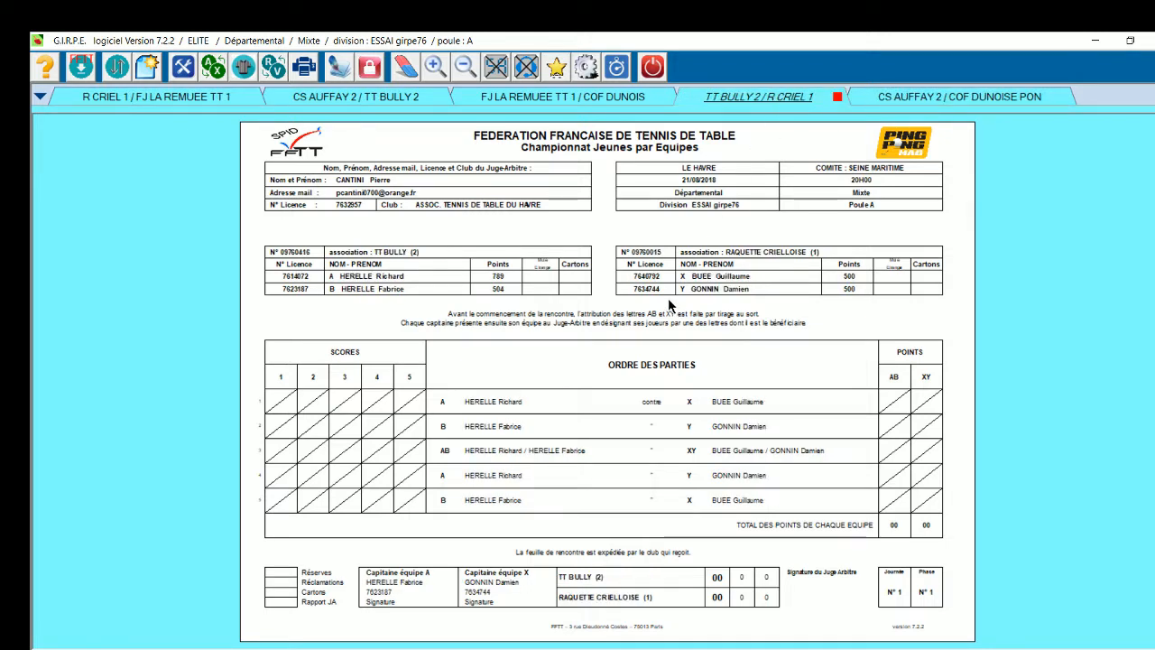